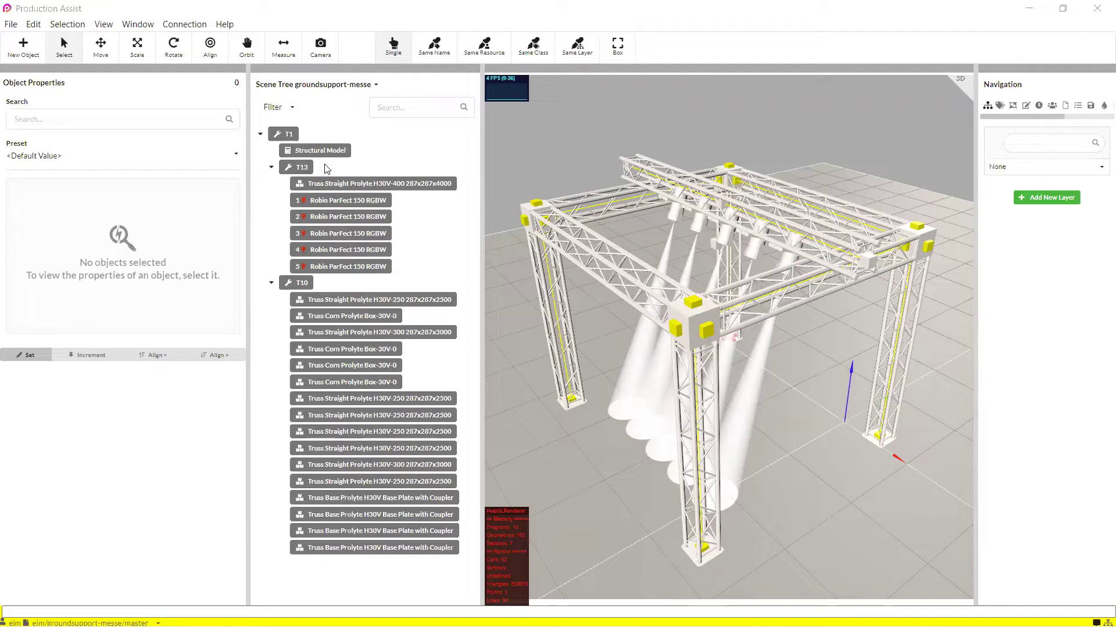
# Step: Open the Assembly Sheet worksheet and enable the DMX properties collection
pyautogui.click(139, 27)
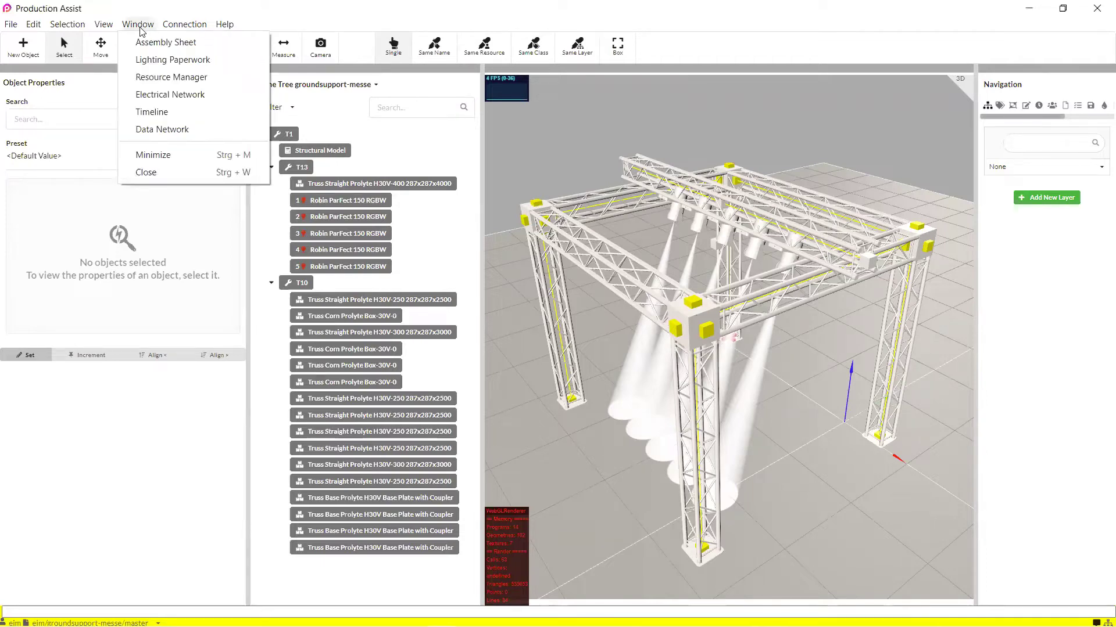
pyautogui.click(149, 42)
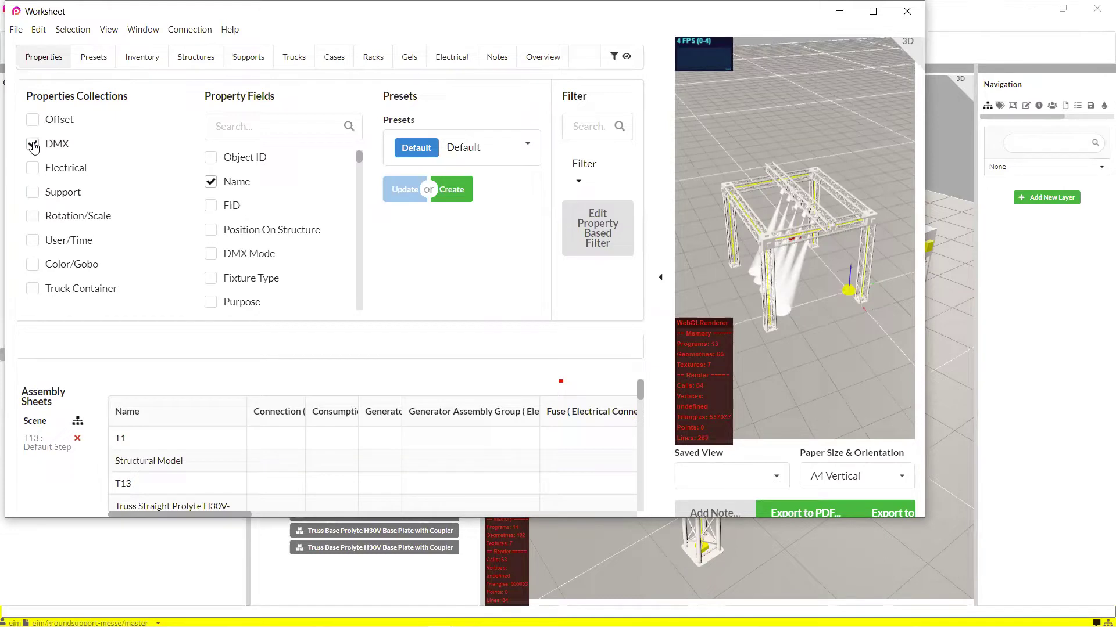
pyautogui.click(34, 147)
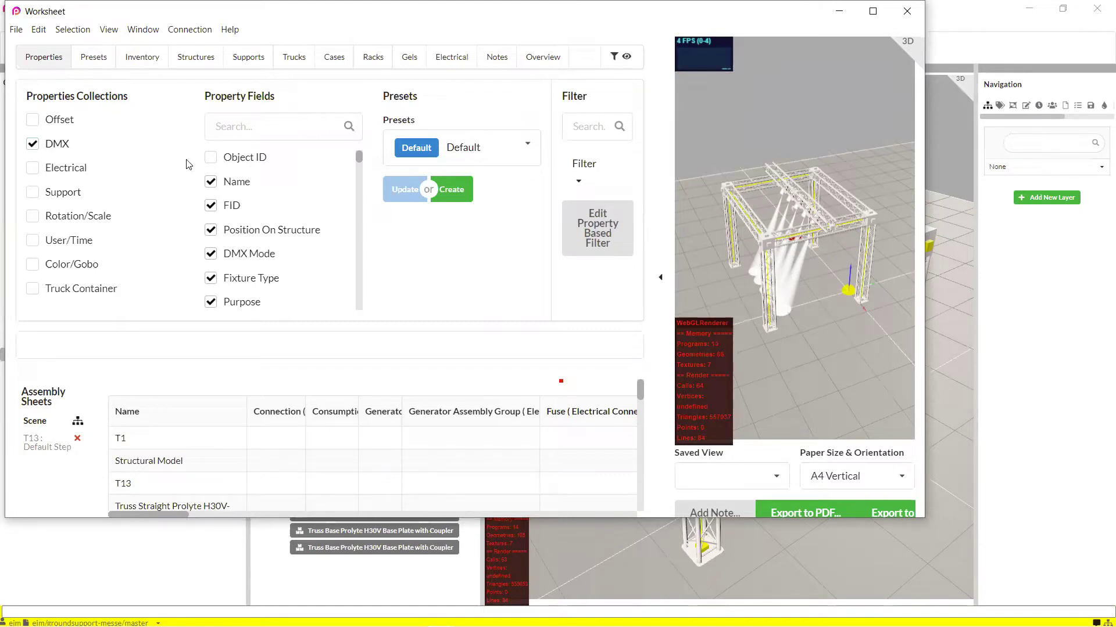
# Step: Filter the worksheet to hide meshes, audio, distributers, consumers and structures
pyautogui.click(594, 124)
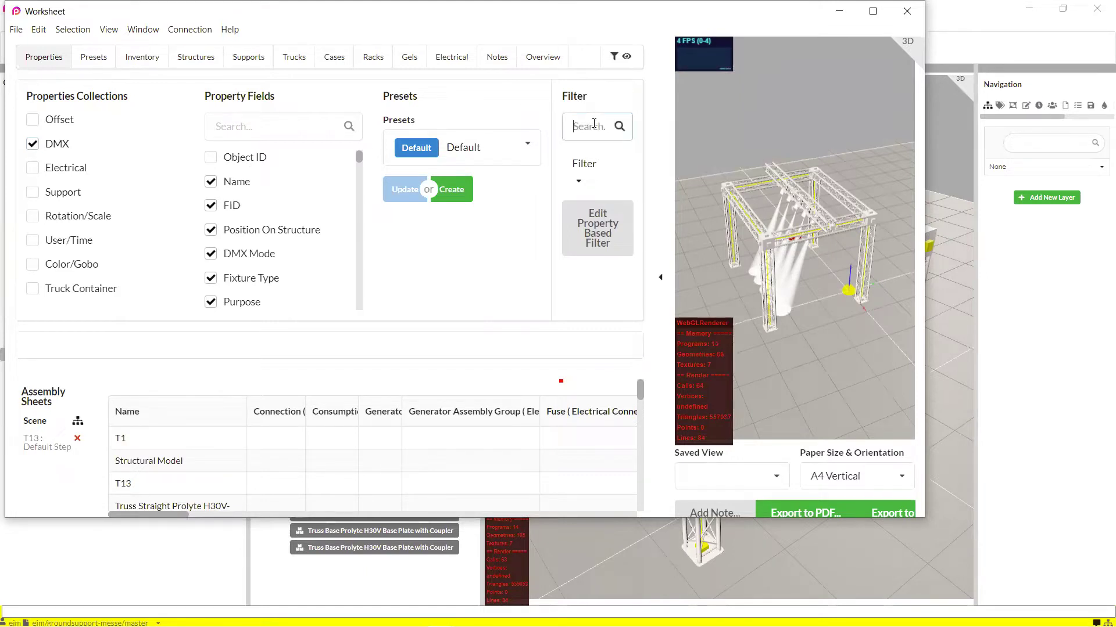
pyautogui.click(580, 182)
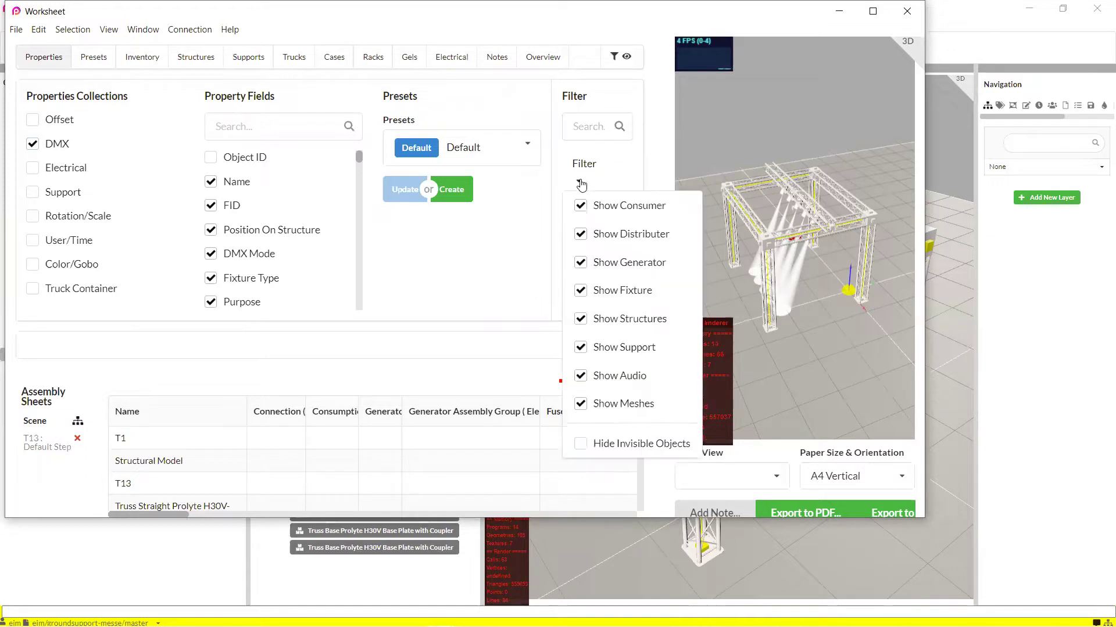
pyautogui.click(582, 407)
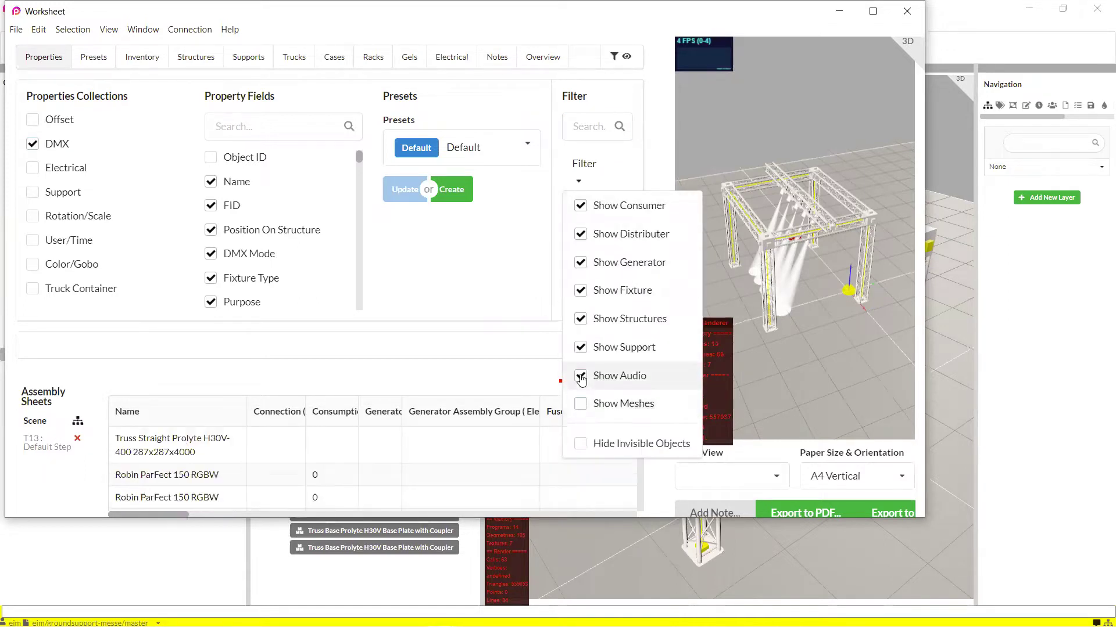
pyautogui.click(580, 363)
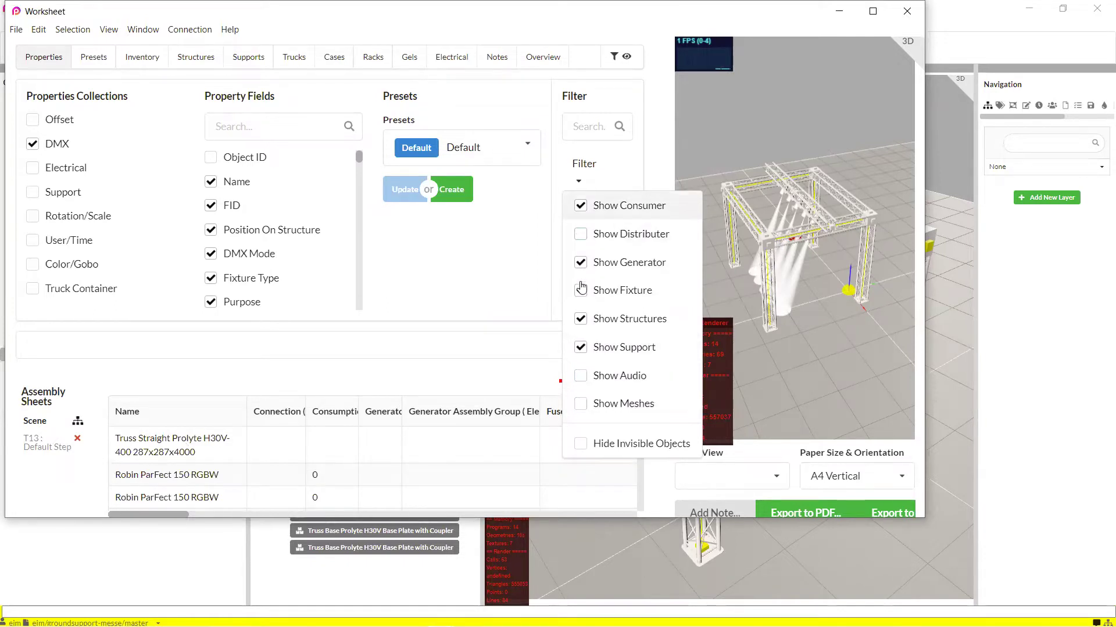
pyautogui.click(579, 234)
pyautogui.click(579, 206)
pyautogui.click(580, 320)
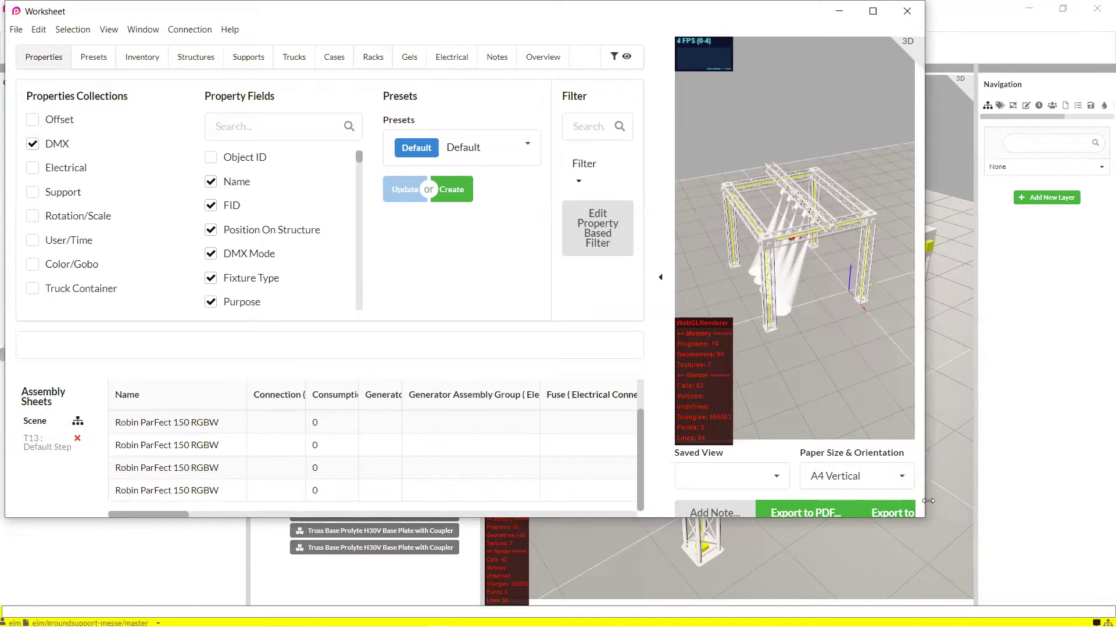
# Step: Widen the worksheet window and apply the Distributor Power Patch preset
pyautogui.moveTo(928, 501); pyautogui.dragTo(1092, 501)
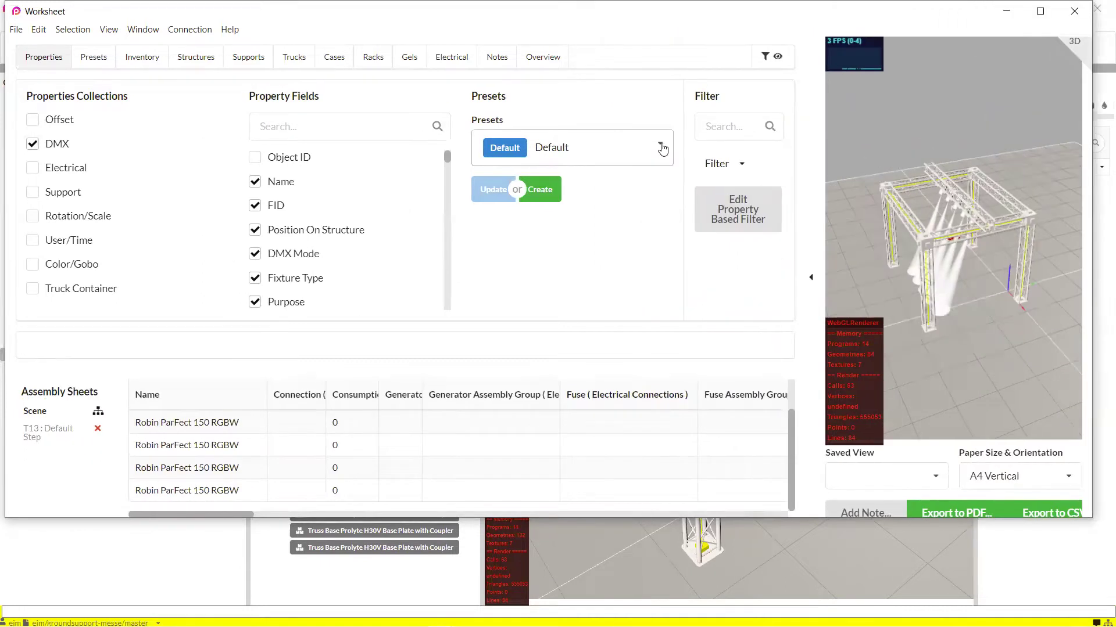
pyautogui.click(660, 143)
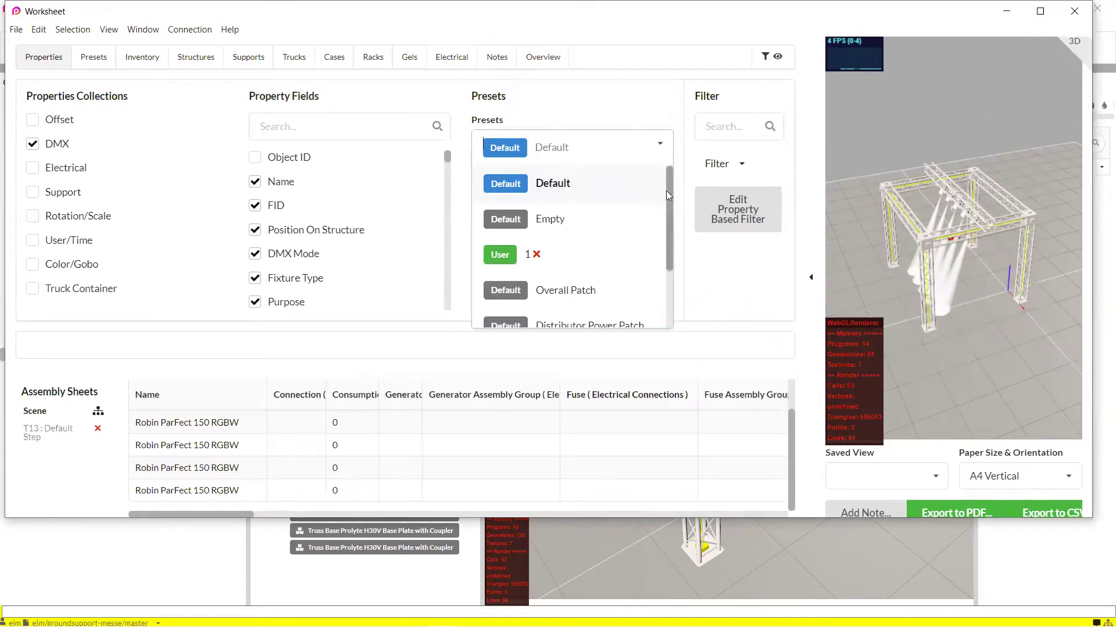
pyautogui.moveTo(668, 195); pyautogui.dragTo(664, 268)
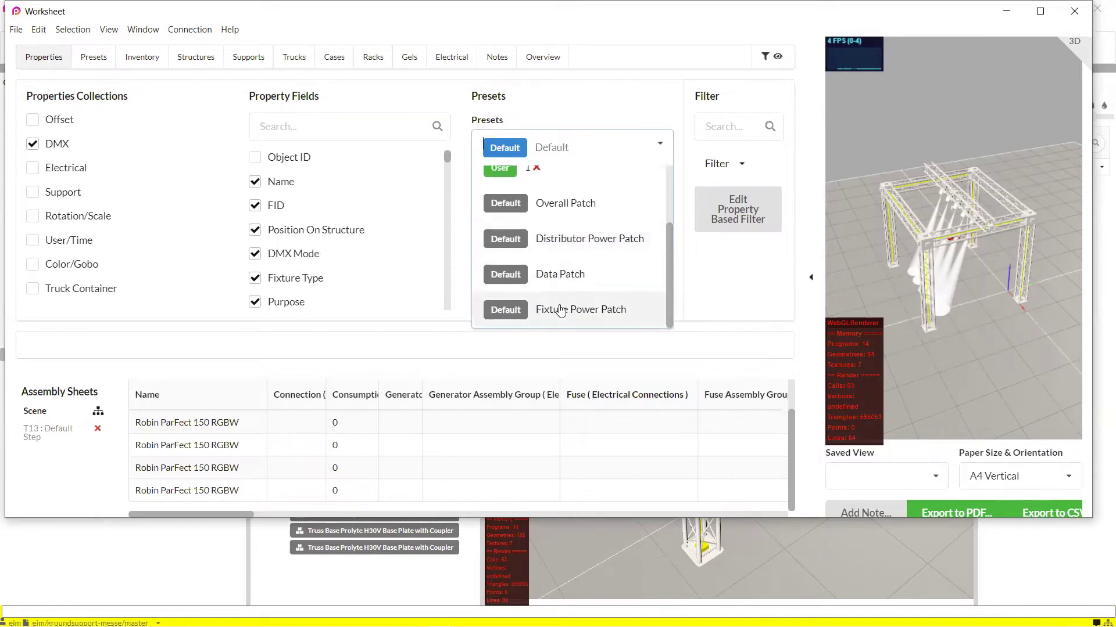
pyautogui.click(564, 251)
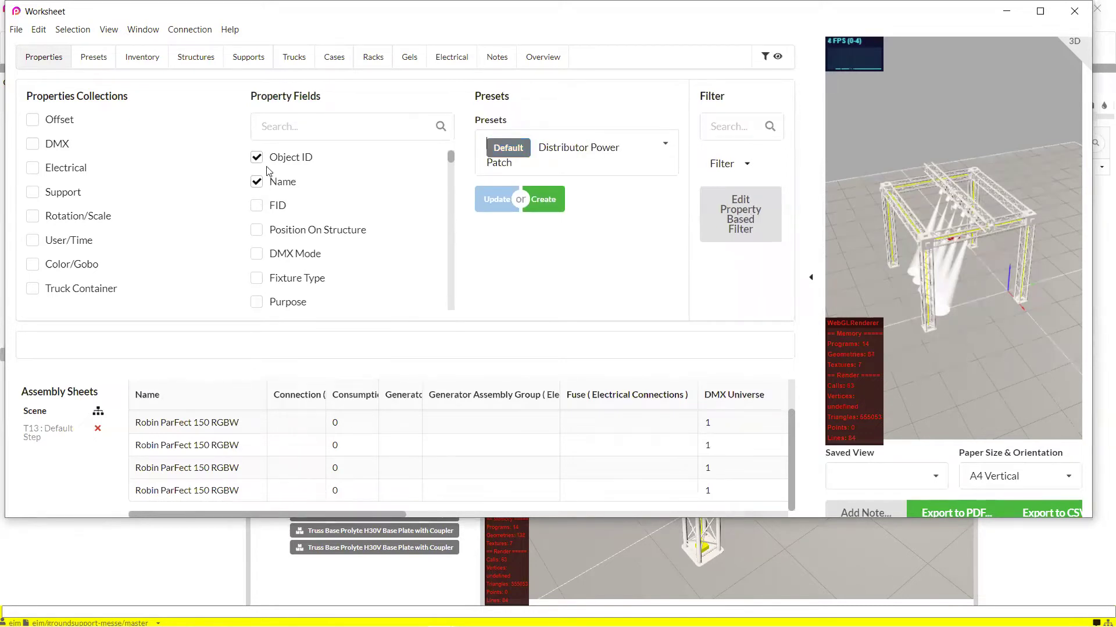
# Step: Deselect all active property fields, including Object ID, Name and the Electrical Connections fields such as Generator Assembly Group and Fuse
pyautogui.scroll(-3, 280, 227)
pyautogui.click(256, 229)
pyautogui.click(256, 252)
pyautogui.scroll(-5, 258, 263)
pyautogui.scroll(-10, 258, 262)
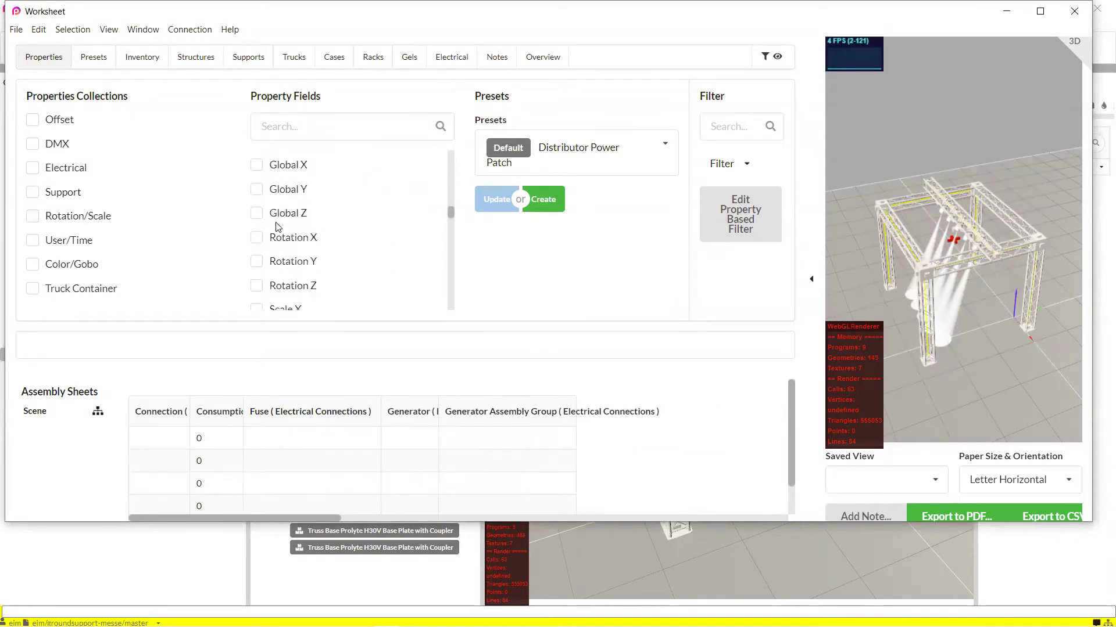
pyautogui.scroll(3, 274, 204)
pyautogui.click(256, 249)
pyautogui.click(257, 272)
pyautogui.click(256, 297)
pyautogui.scroll(-3, 257, 293)
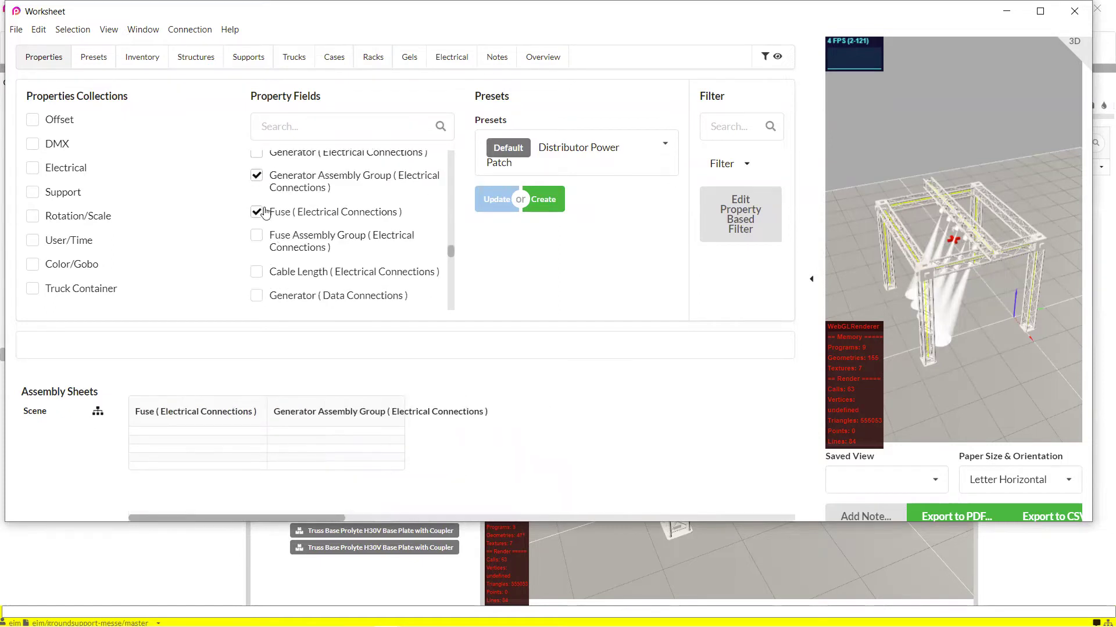
pyautogui.click(257, 176)
pyautogui.click(256, 212)
pyautogui.scroll(-10, 290, 238)
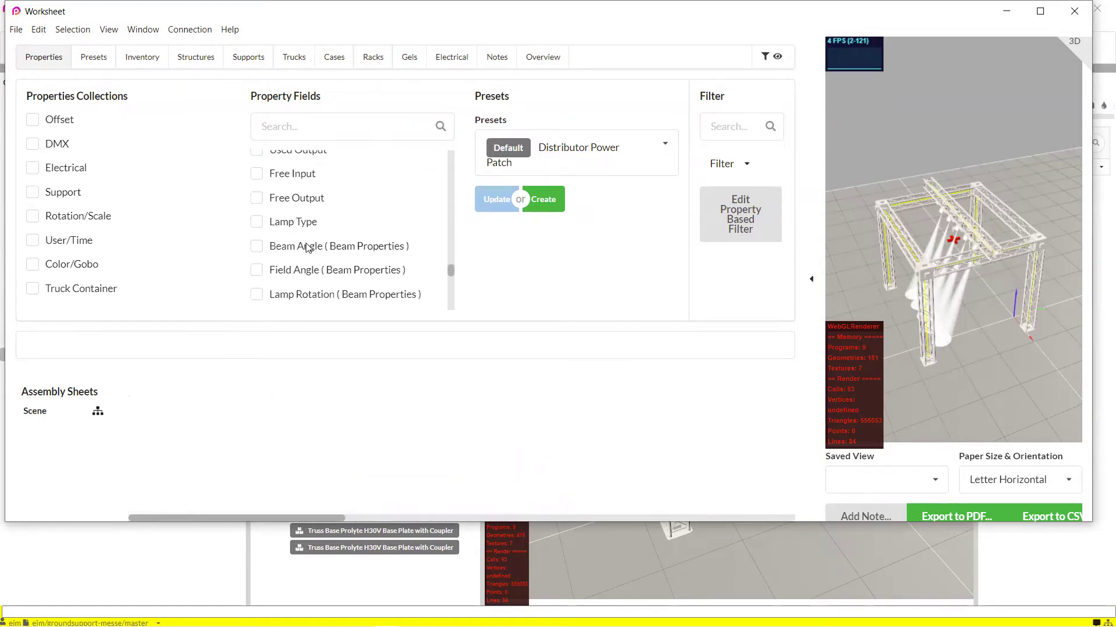
pyautogui.scroll(15, 302, 244)
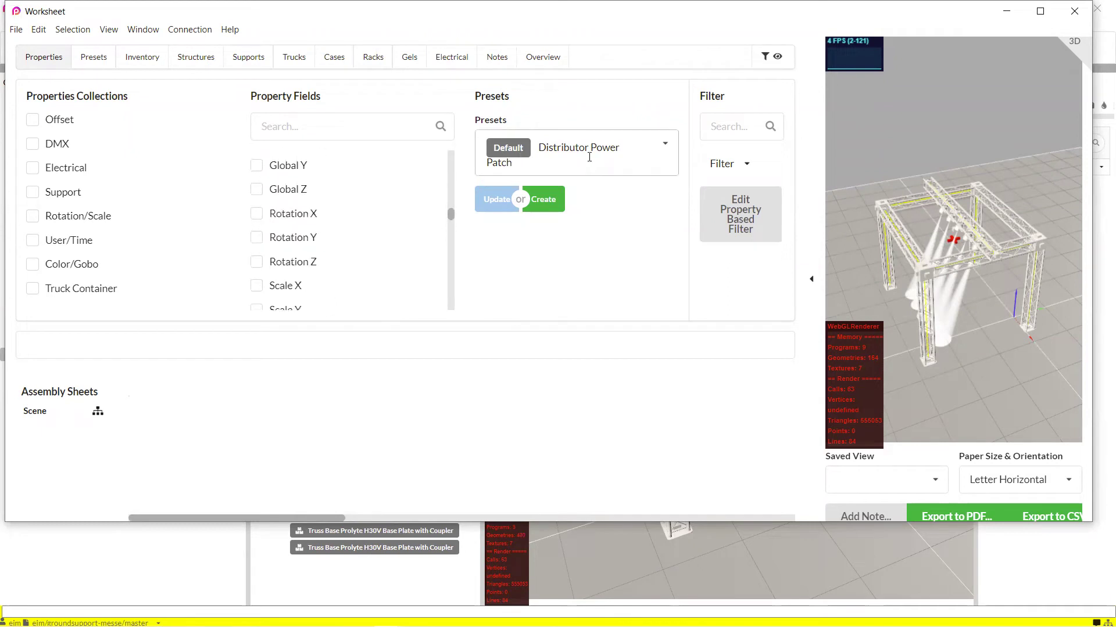
# Step: Enable the property fields Object ID, Name and Position On Structure
pyautogui.scroll(3, 294, 192)
pyautogui.click(256, 157)
pyautogui.click(257, 182)
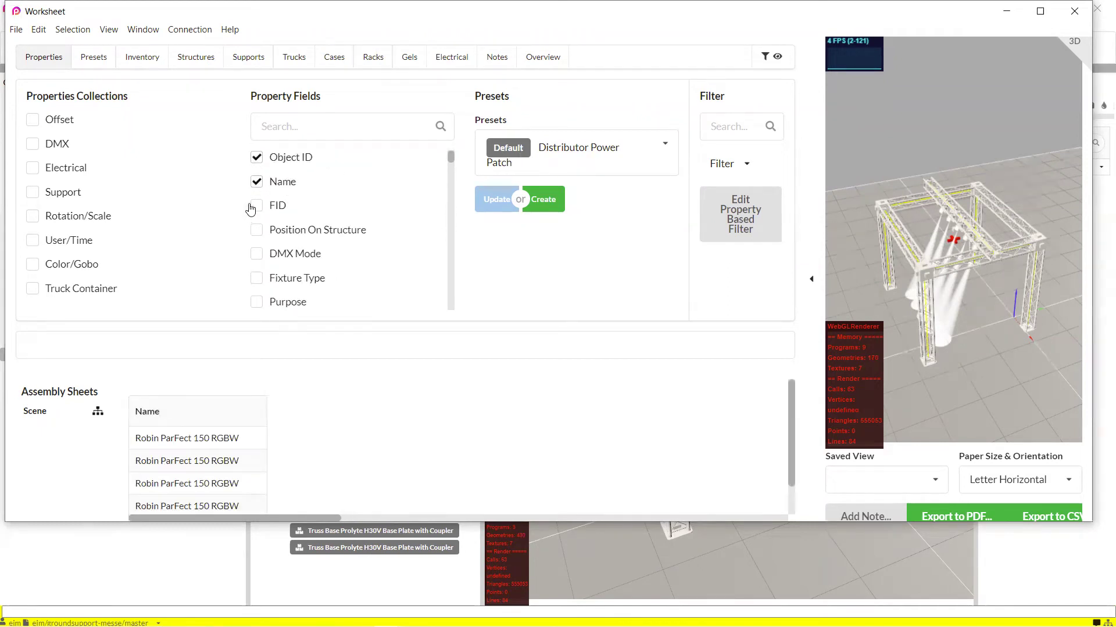
pyautogui.scroll(-2, 379, 226)
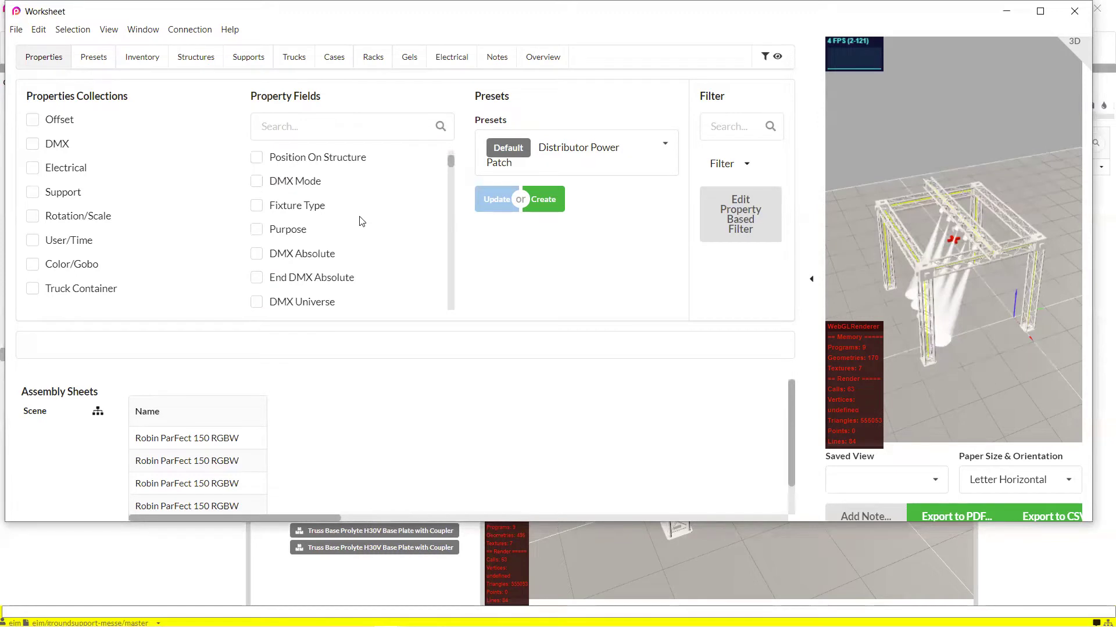
pyautogui.scroll(3, 319, 286)
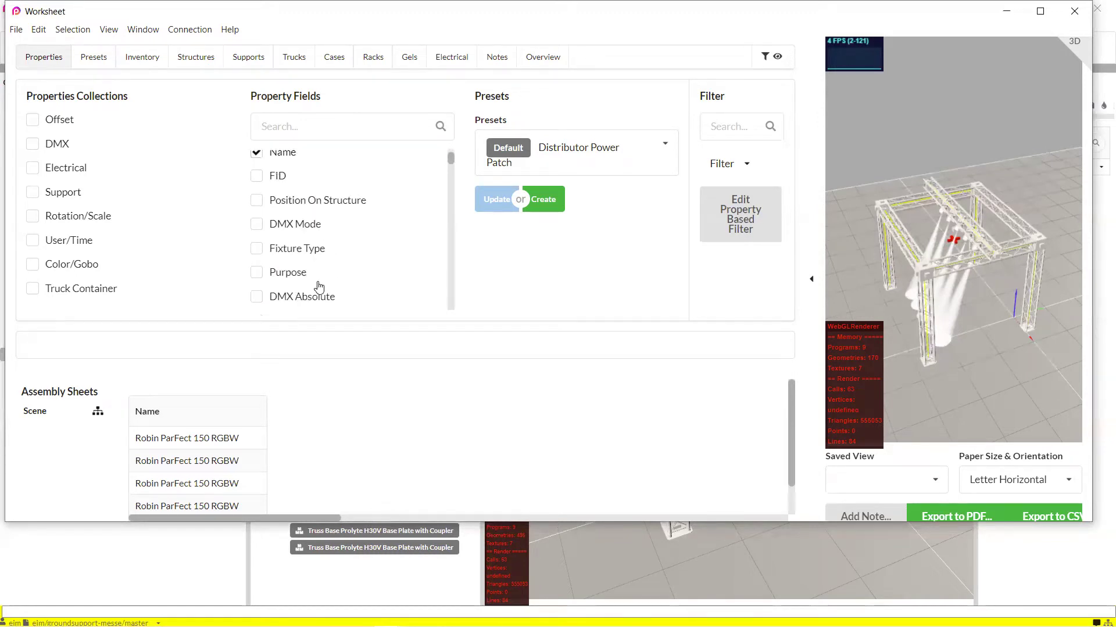
pyautogui.click(256, 230)
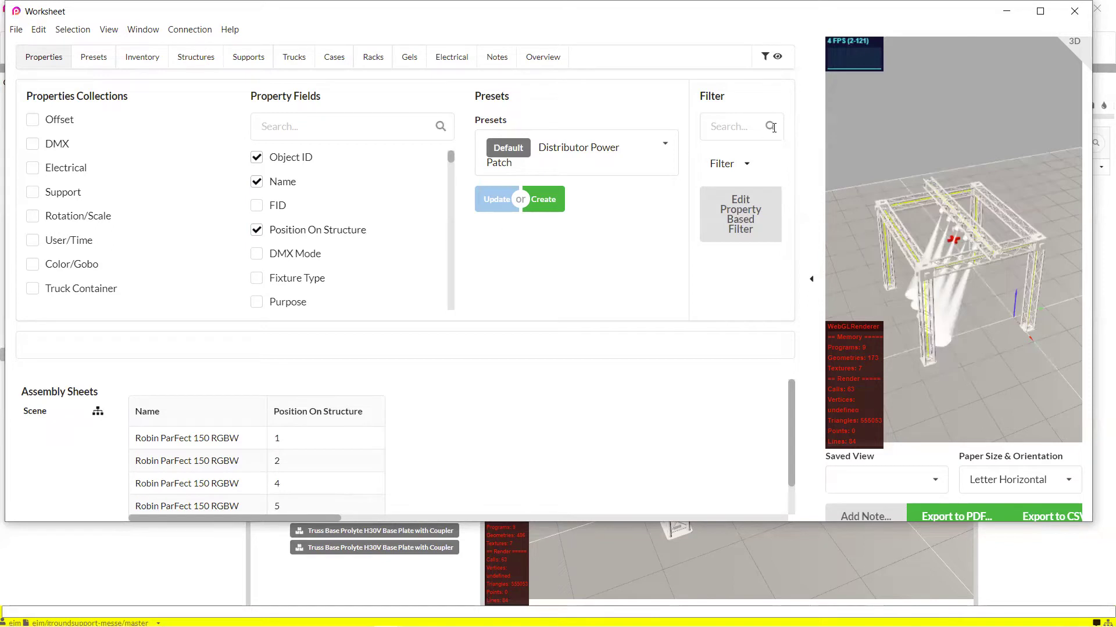
# Step: Set the object filter to show only structures, turning off consumers, distributers and generators
pyautogui.click(746, 165)
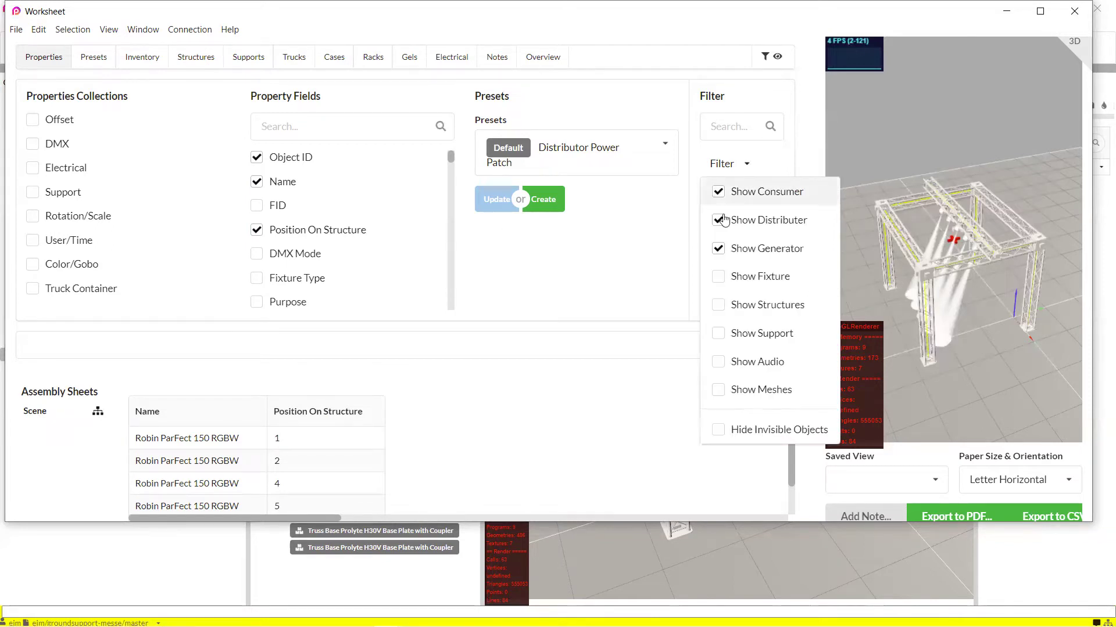
pyautogui.click(718, 192)
pyautogui.click(719, 221)
pyautogui.click(719, 249)
pyautogui.click(720, 306)
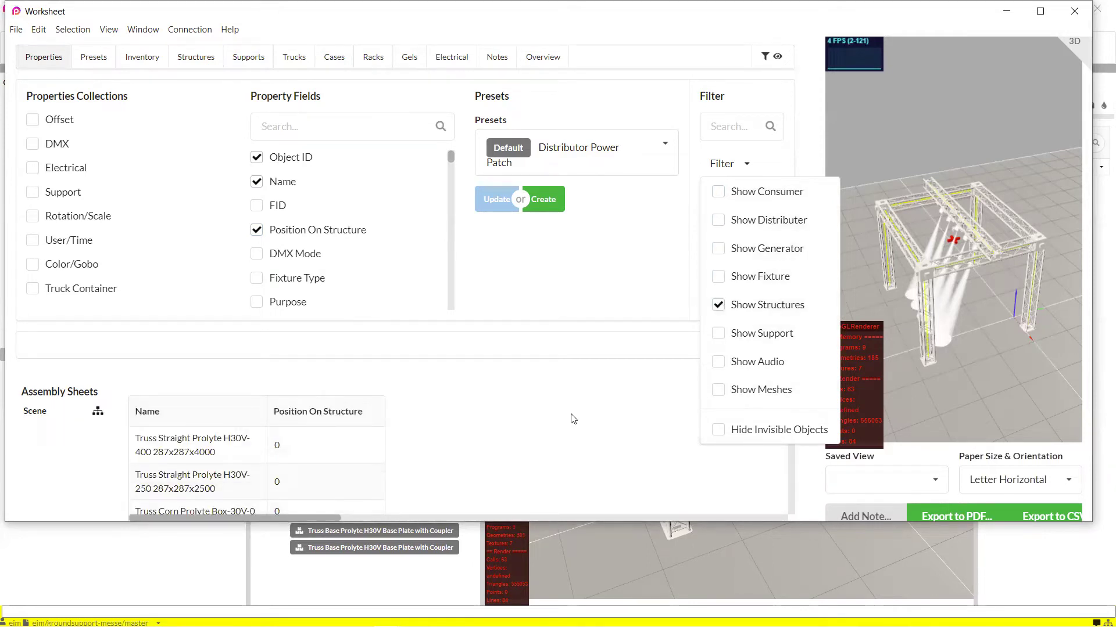
# Step: Save the current fields and filter as a property template named groundsupport, and select a preset from the preset list
pyautogui.click(543, 199)
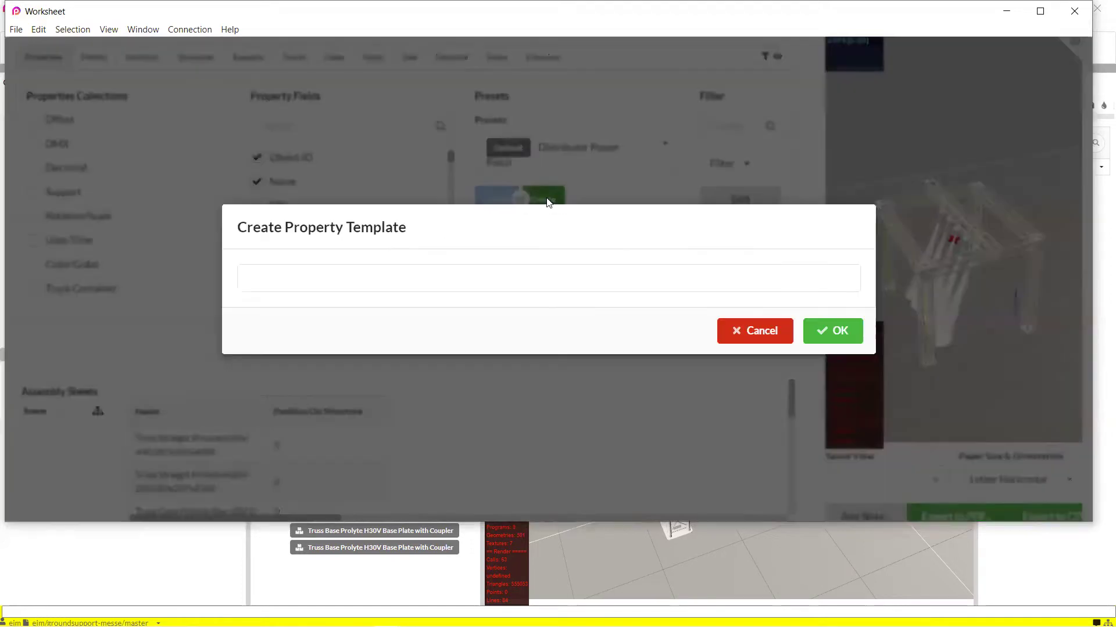
pyautogui.click(466, 280)
pyautogui.write('groundsupport')
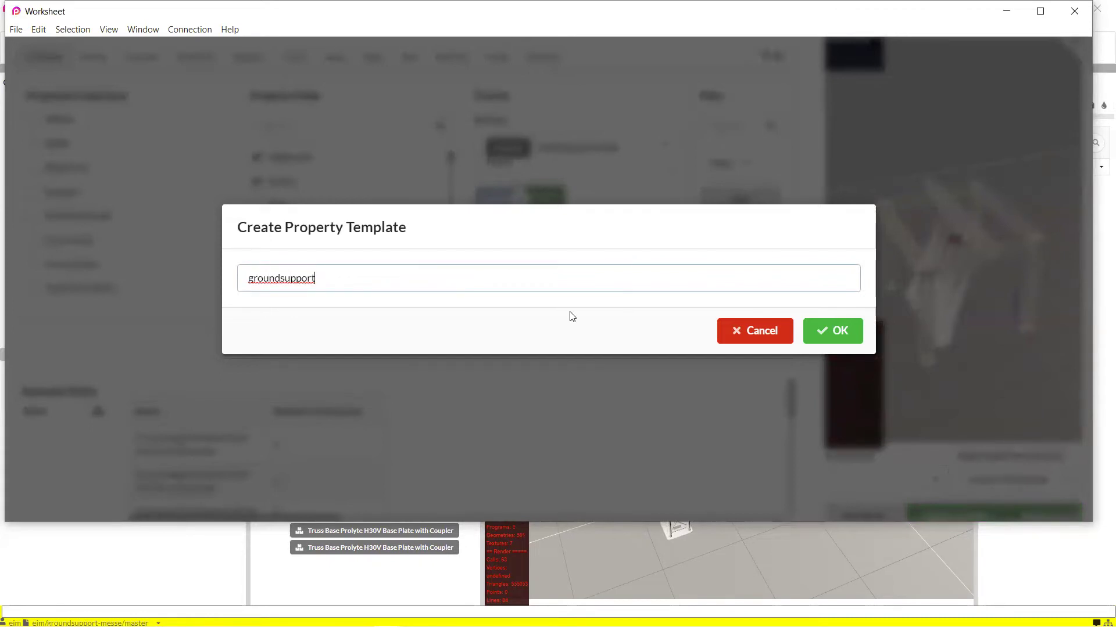
pyautogui.click(826, 333)
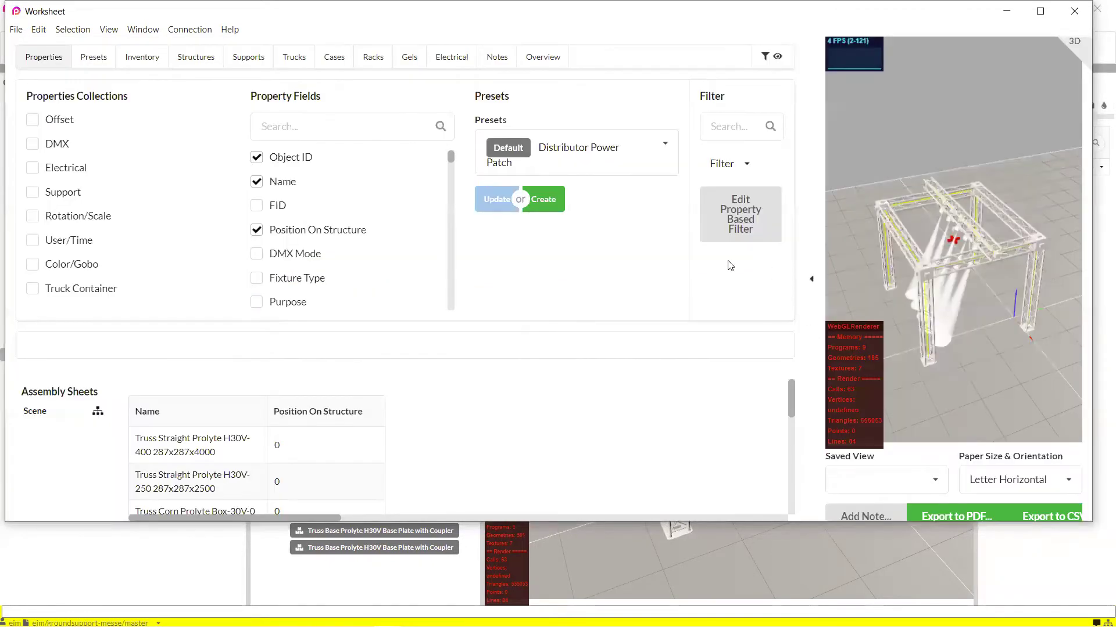
pyautogui.click(665, 148)
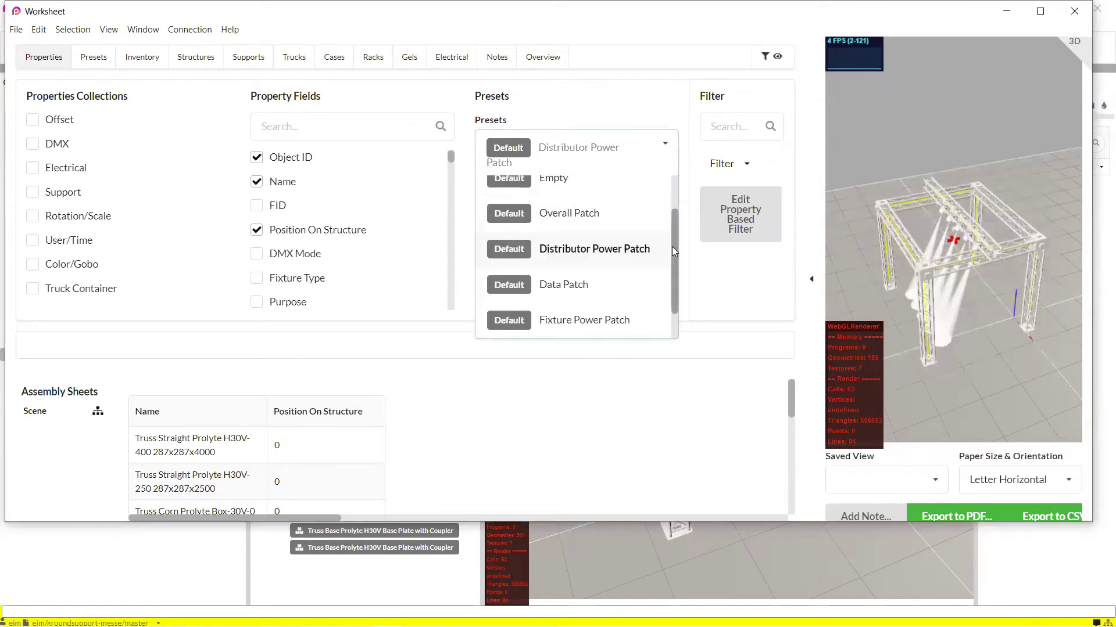
pyautogui.moveTo(671, 245); pyautogui.dragTo(671, 269)
pyautogui.click(569, 328)
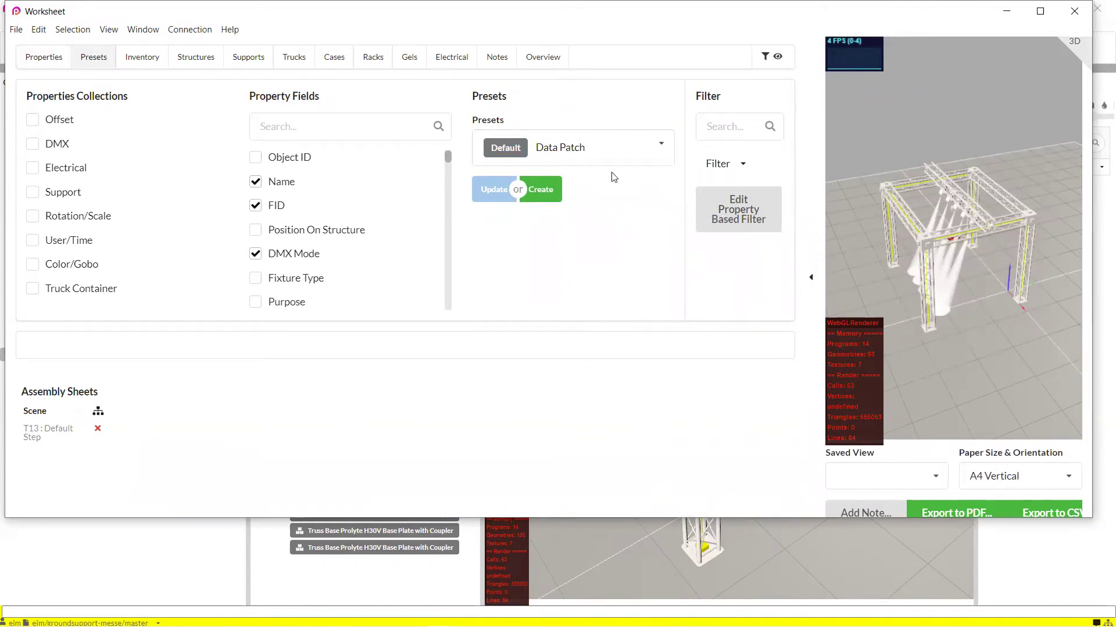
# Step: View the inventory sheet and examine the components of trusses T1 and T5 in the structures sheet, grouped by objects
pyautogui.click(145, 58)
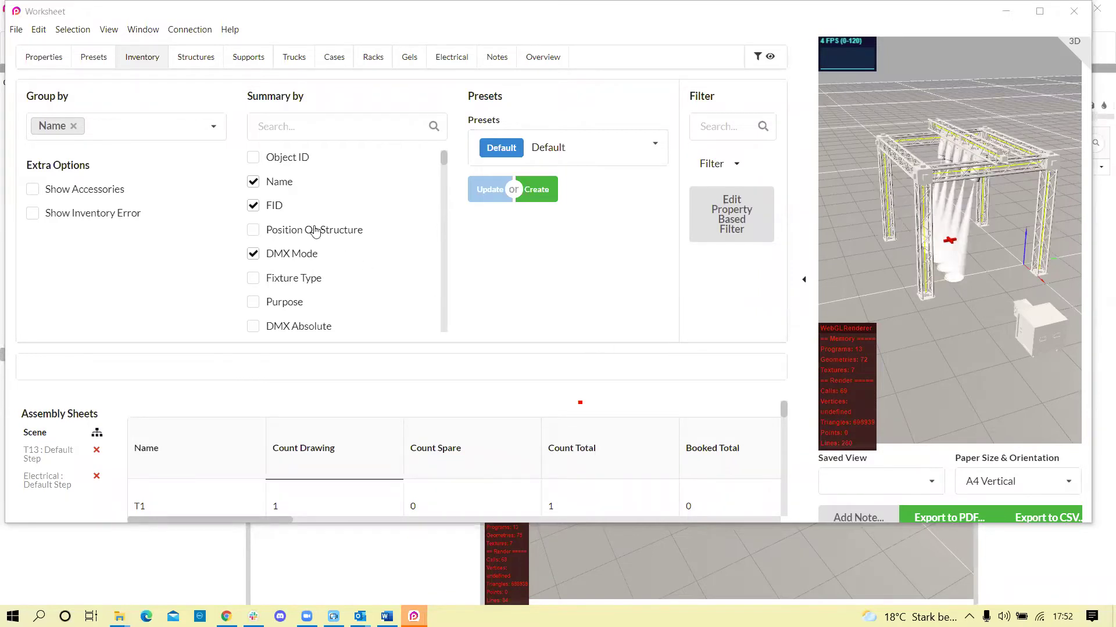
pyautogui.click(211, 60)
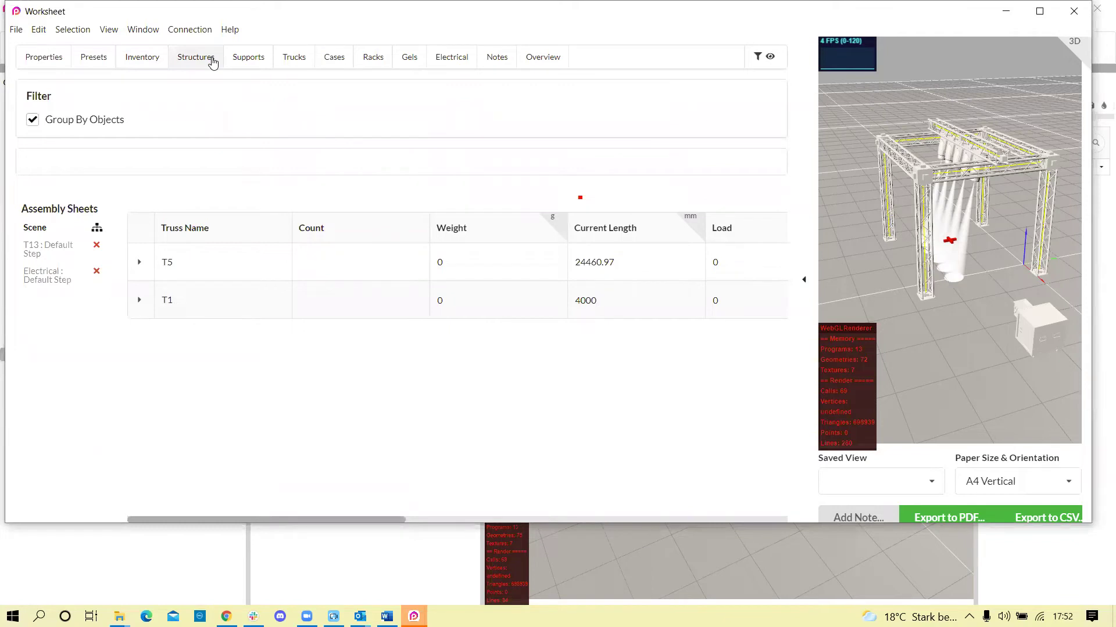
pyautogui.click(33, 122)
pyautogui.click(139, 300)
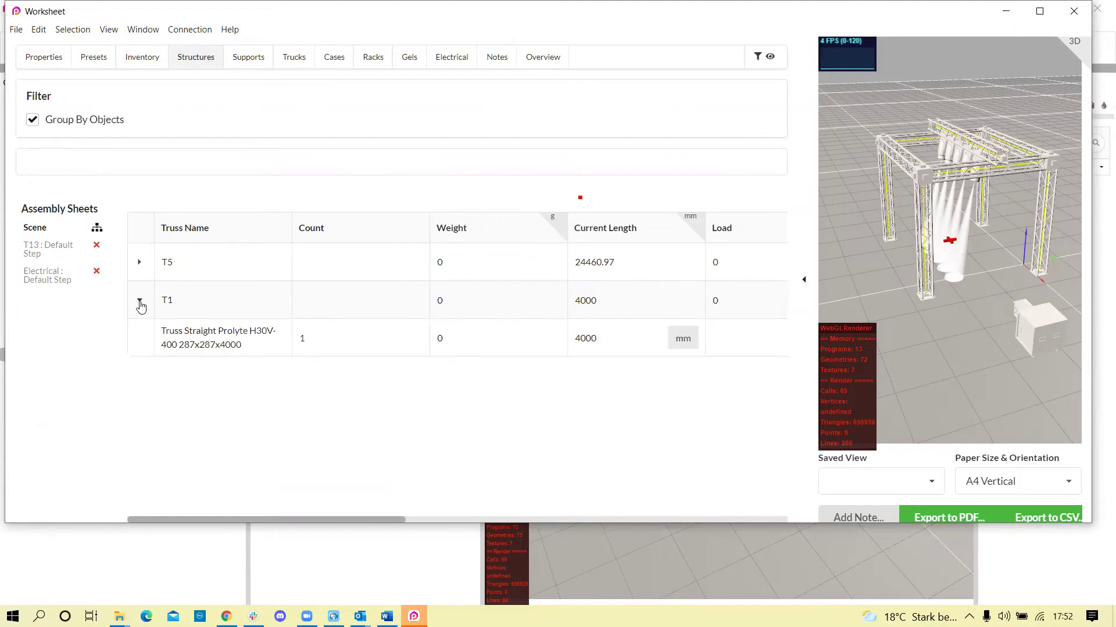
pyautogui.click(140, 262)
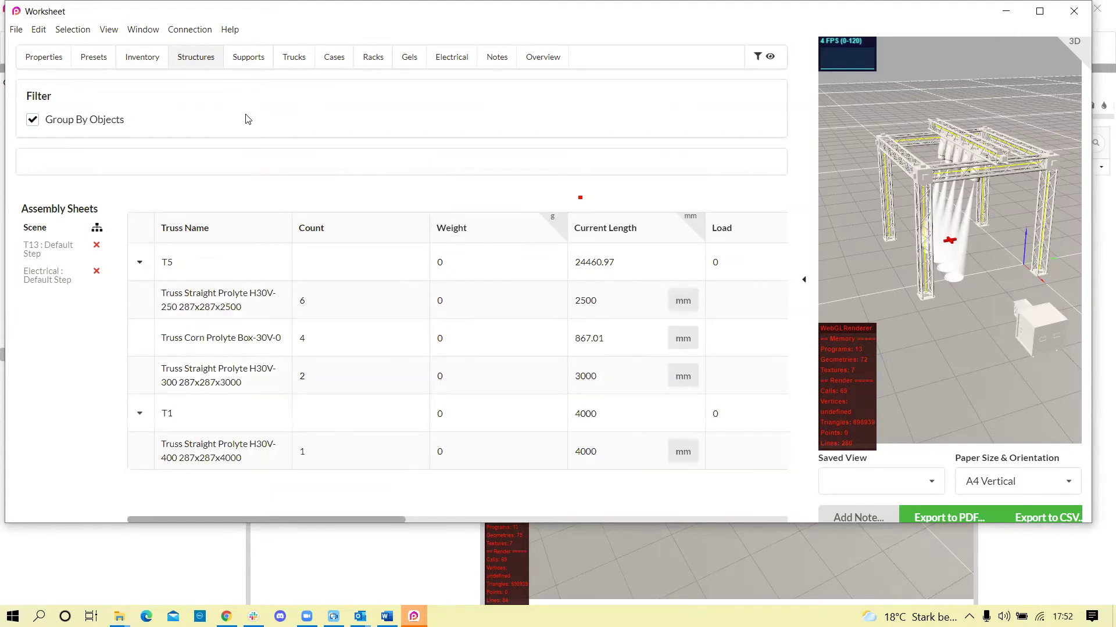
# Step: In the supports sheet, try Rectangle Ways Sorting for the hoists and switch back to Ant Ways Sorting
pyautogui.click(256, 65)
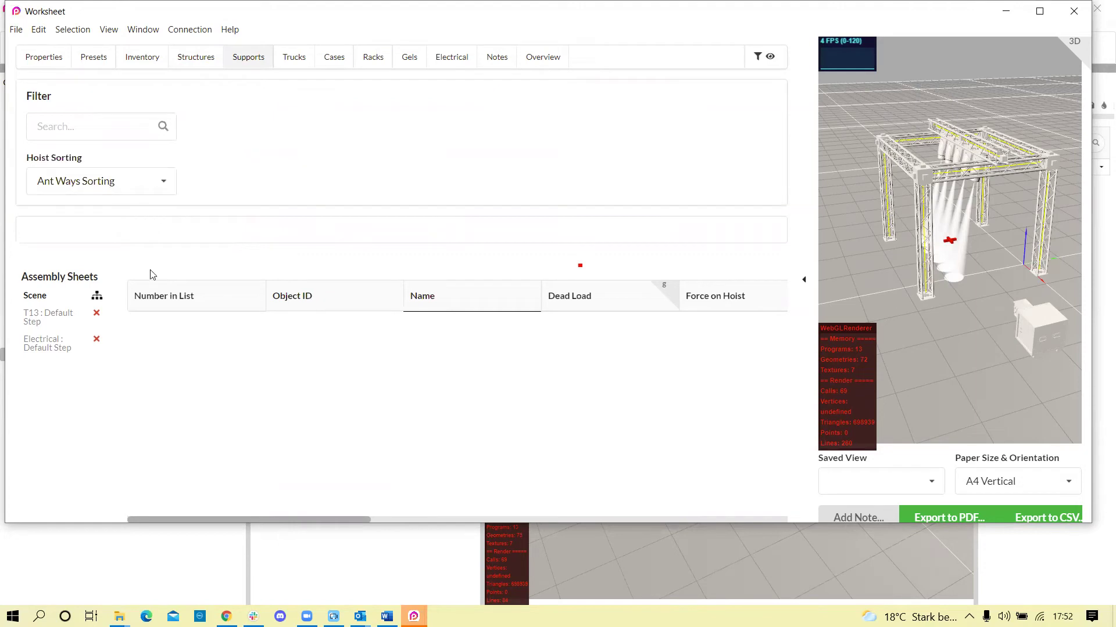
pyautogui.click(165, 180)
pyautogui.click(122, 234)
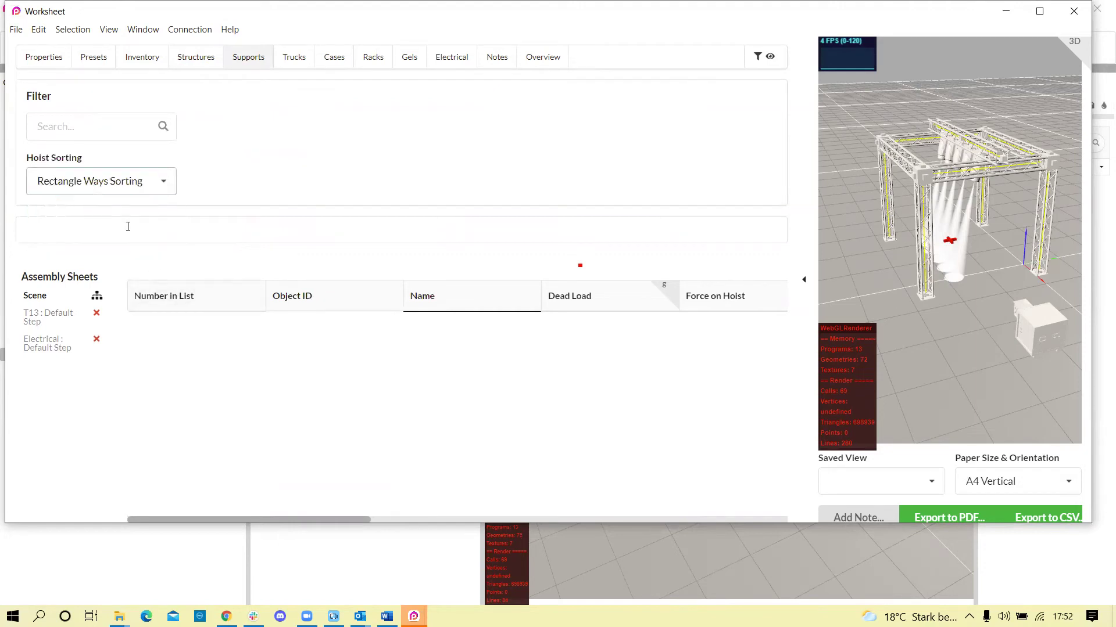
pyautogui.click(158, 183)
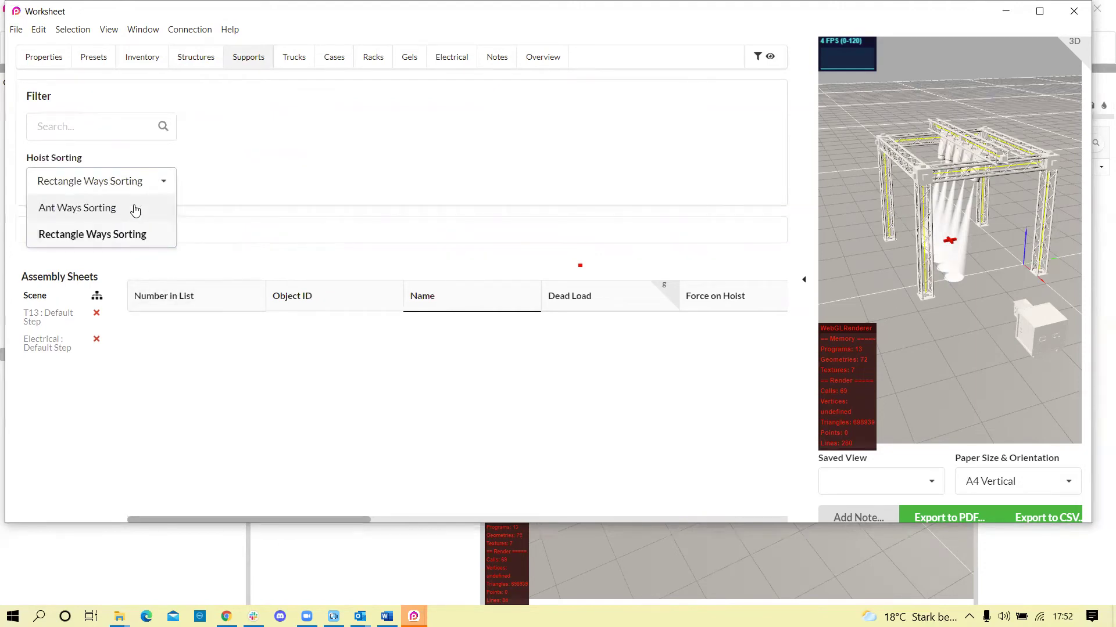
pyautogui.click(165, 209)
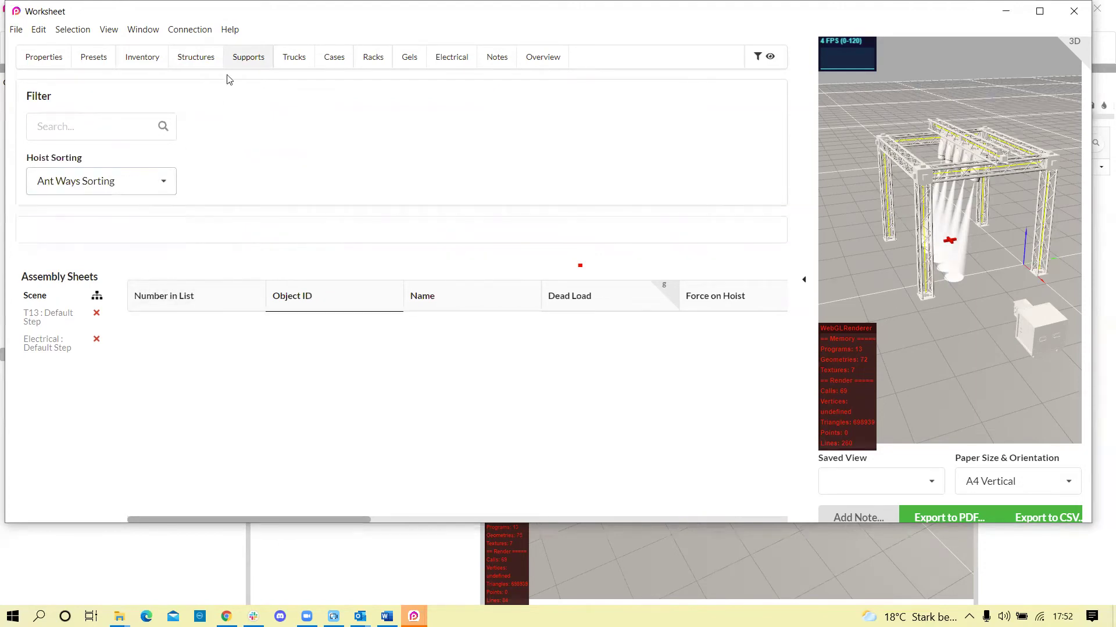
# Step: Look through the trucks, cases, racks, gels, electrical, notes and overview sheets of the worksheet
pyautogui.click(292, 65)
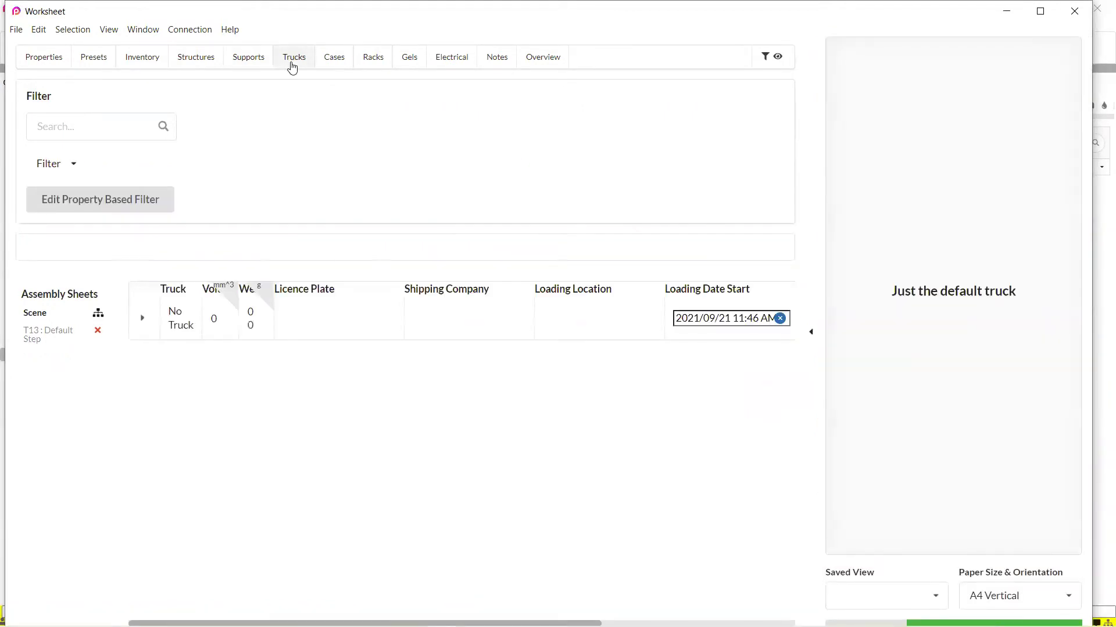
pyautogui.click(337, 62)
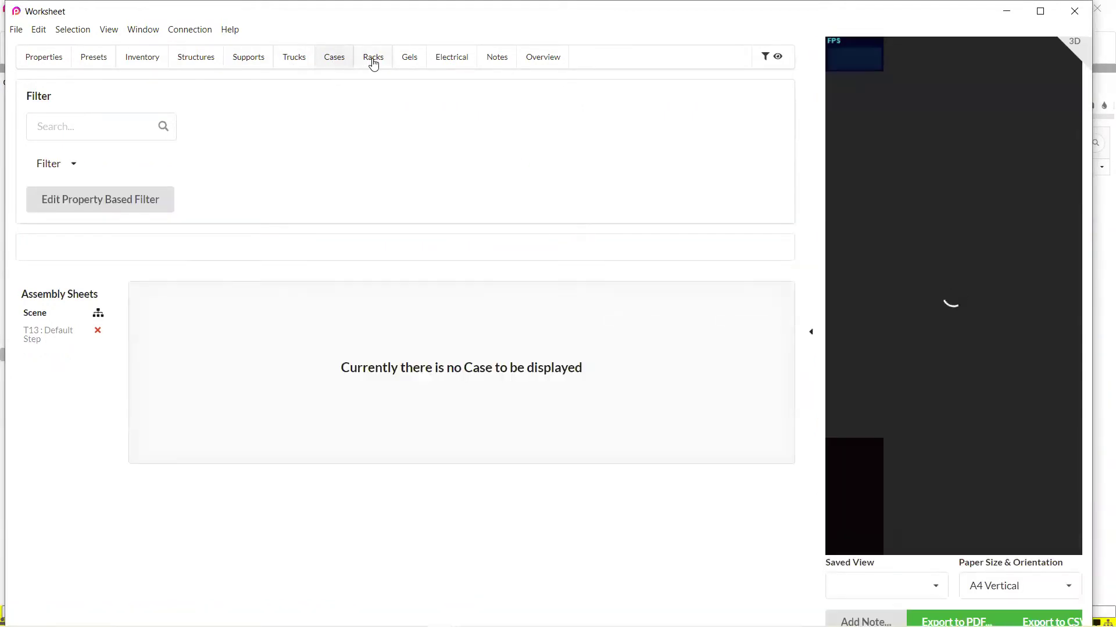
pyautogui.click(373, 58)
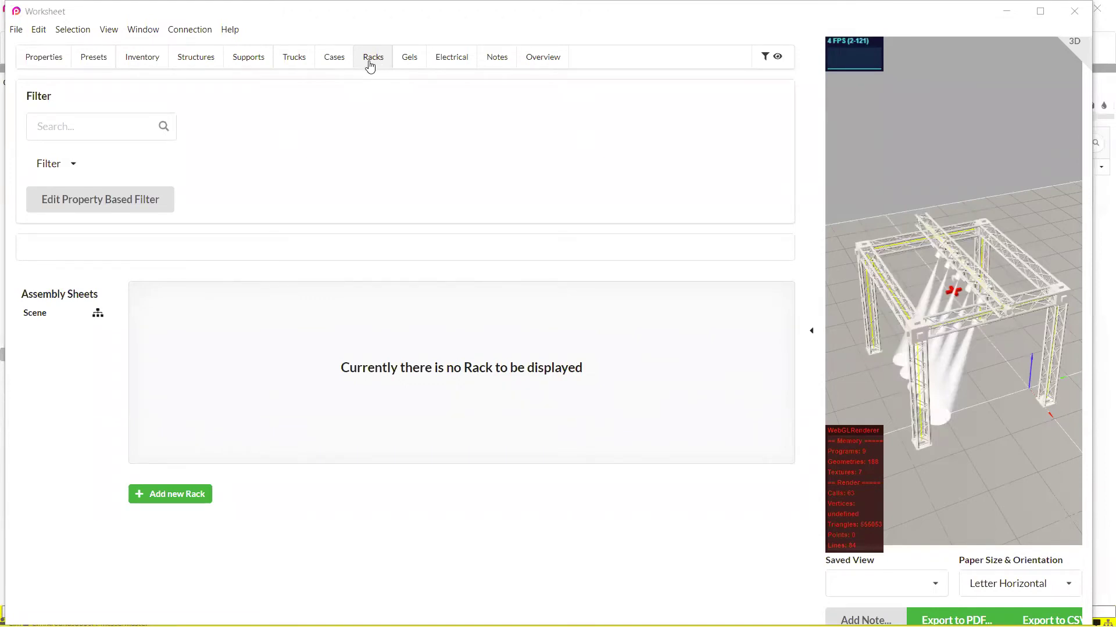
pyautogui.click(410, 57)
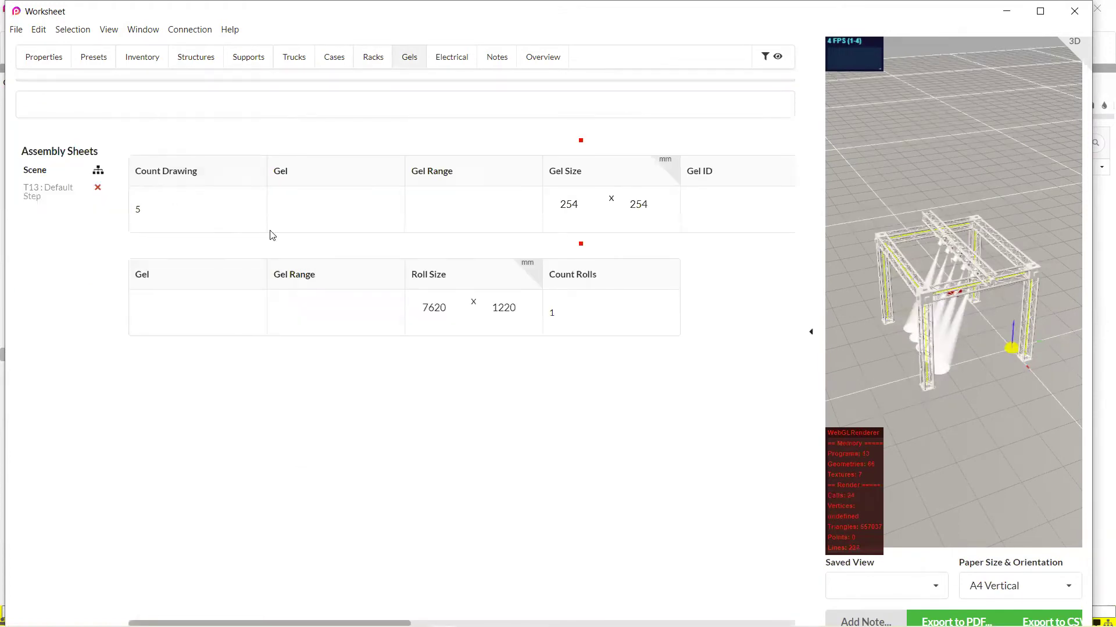
pyautogui.click(456, 57)
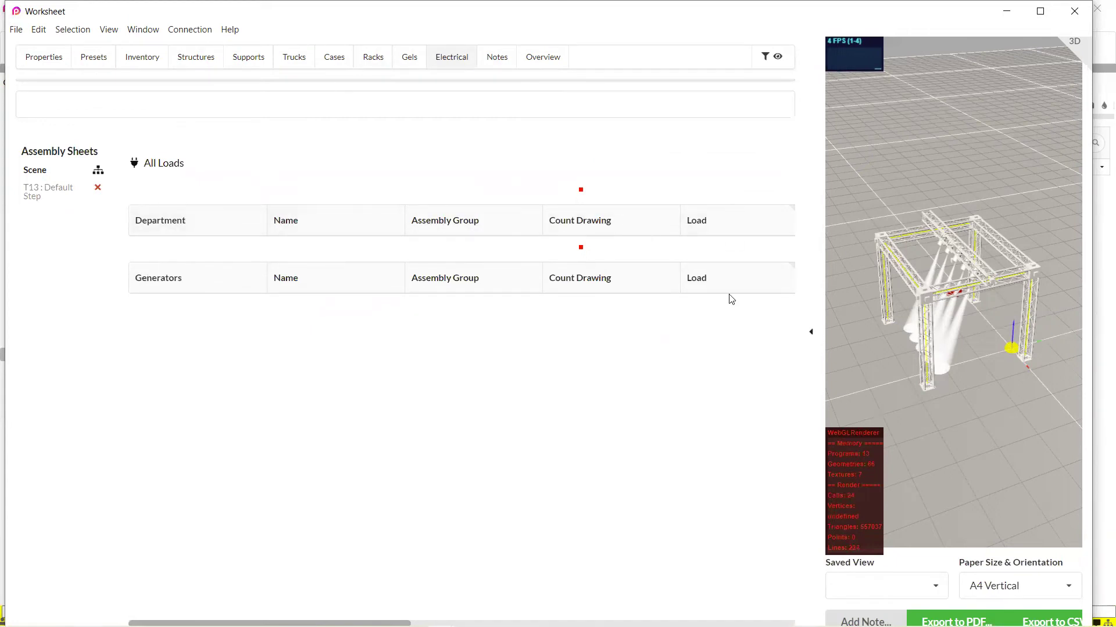
pyautogui.click(499, 59)
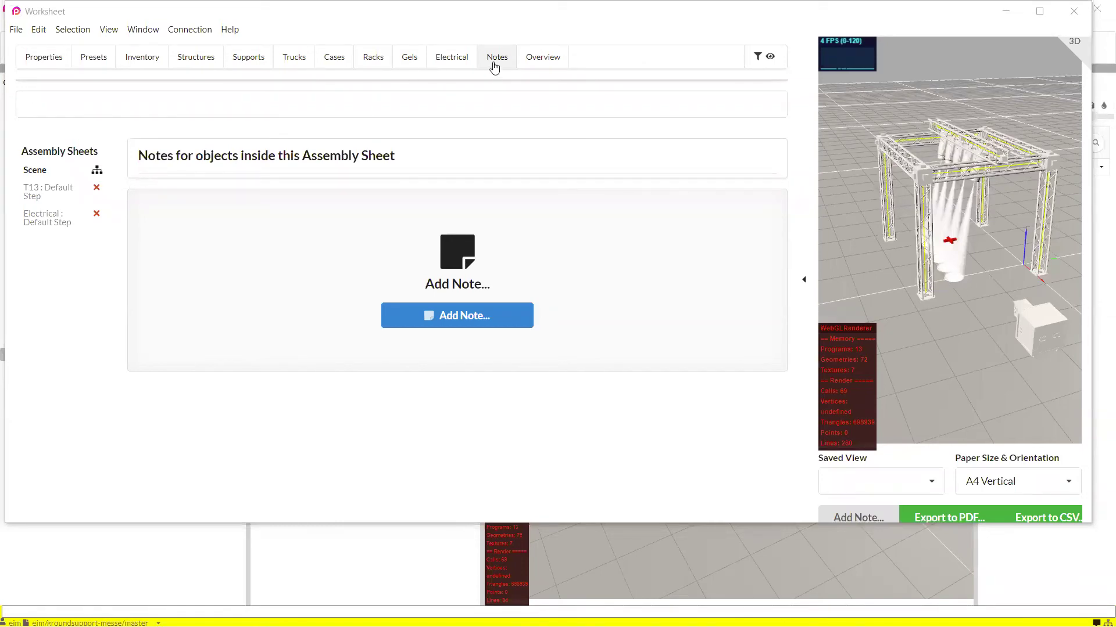
pyautogui.click(543, 57)
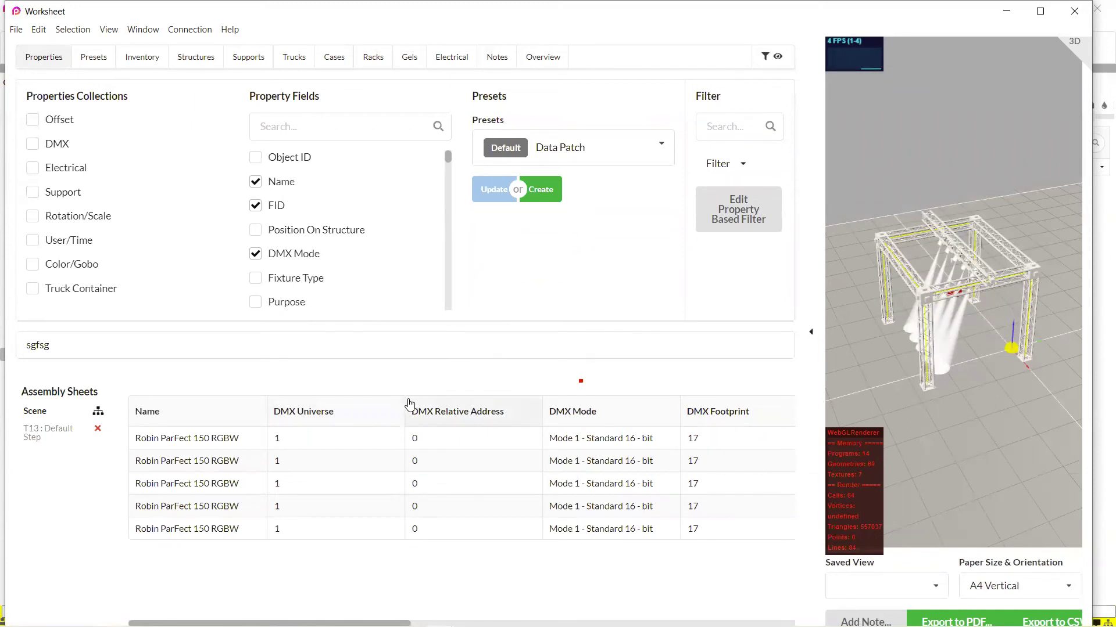
# Step: In the Data Patch properties table, narrow the DMX Universe, DMX Relative Address and DMX Mode columns and set the paper to A4 Horizontal
pyautogui.moveTo(402, 404); pyautogui.dragTo(347, 404)
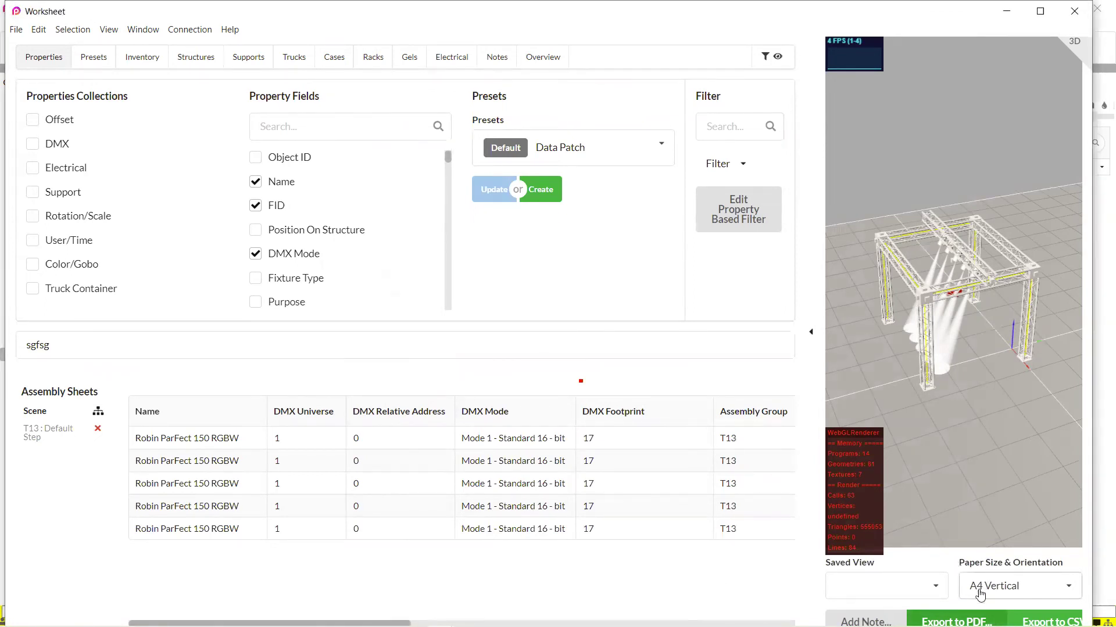
pyautogui.click(1006, 590)
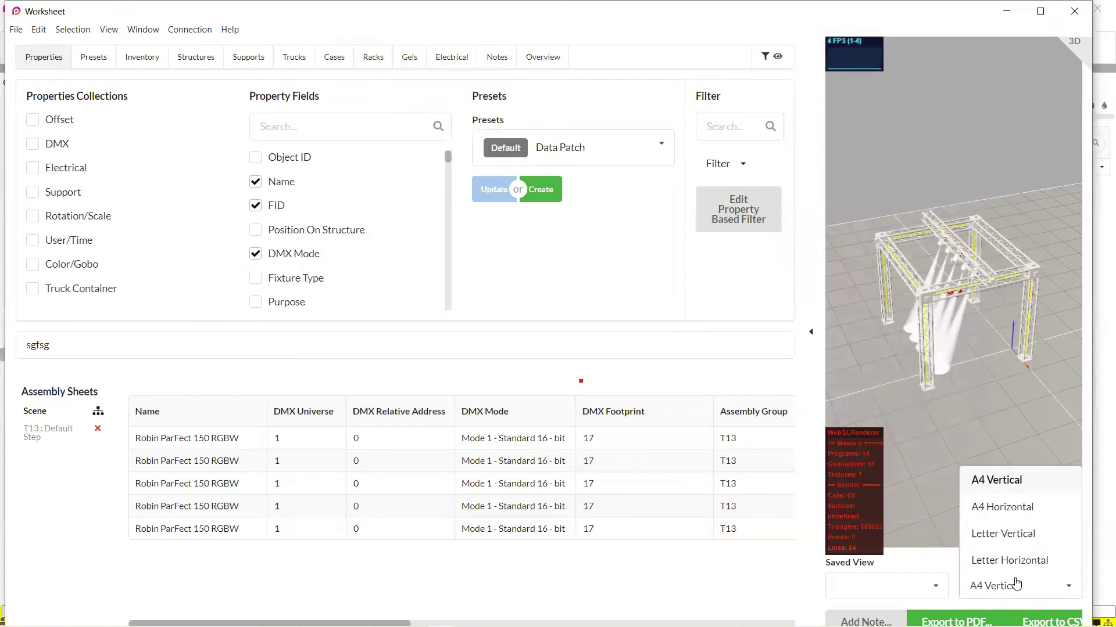
pyautogui.click(1014, 508)
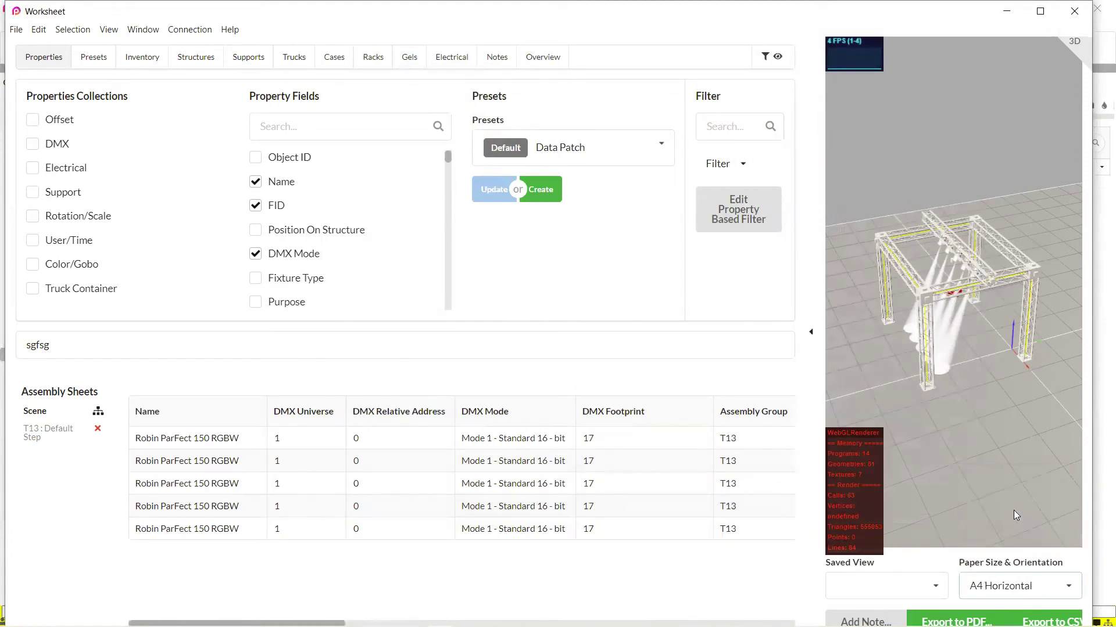
# Step: Narrow the DMX Footprint and Assembly Group columns and remove the Color Code column from the table
pyautogui.moveTo(712, 413); pyautogui.dragTo(670, 413)
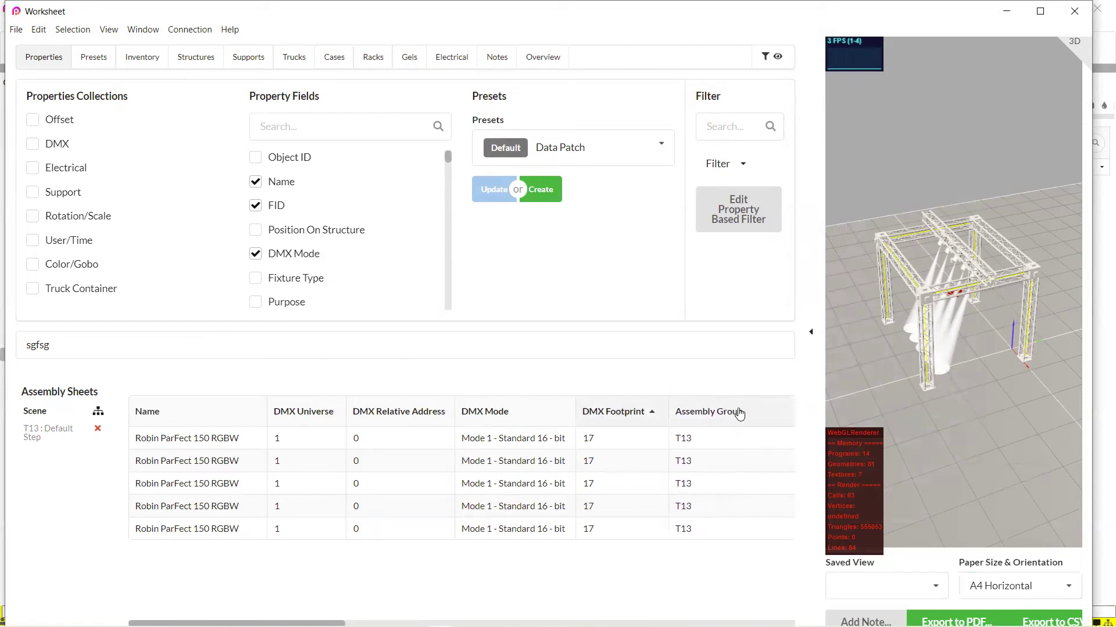
pyautogui.moveTo(791, 405); pyautogui.dragTo(771, 405)
pyautogui.hscroll(6, 417, 531)
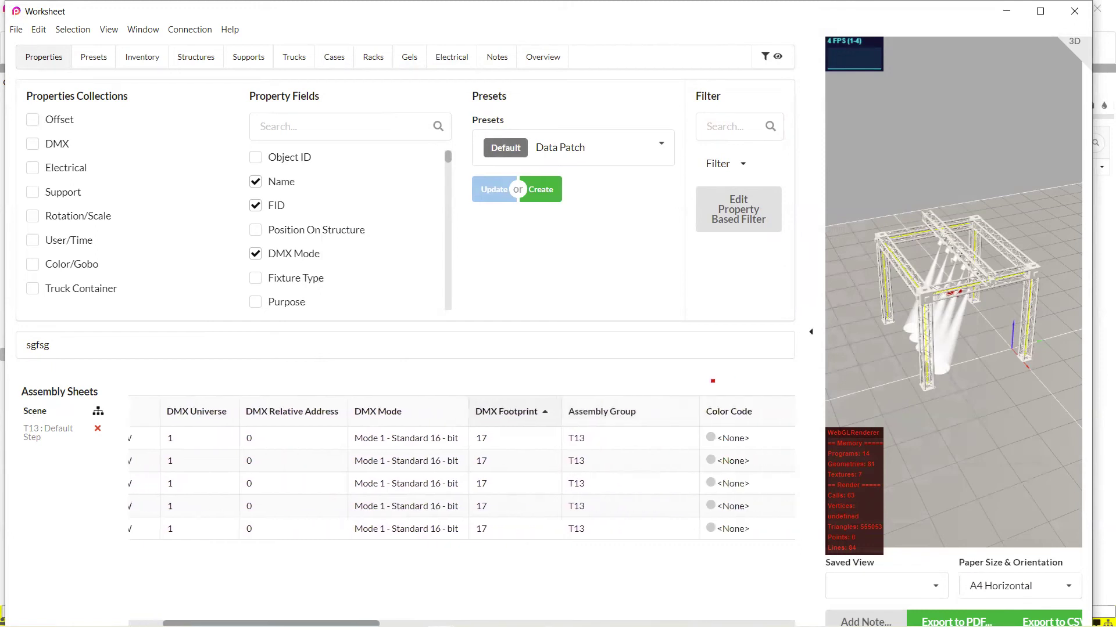
pyautogui.click(437, 409)
pyautogui.moveTo(443, 408); pyautogui.dragTo(407, 408)
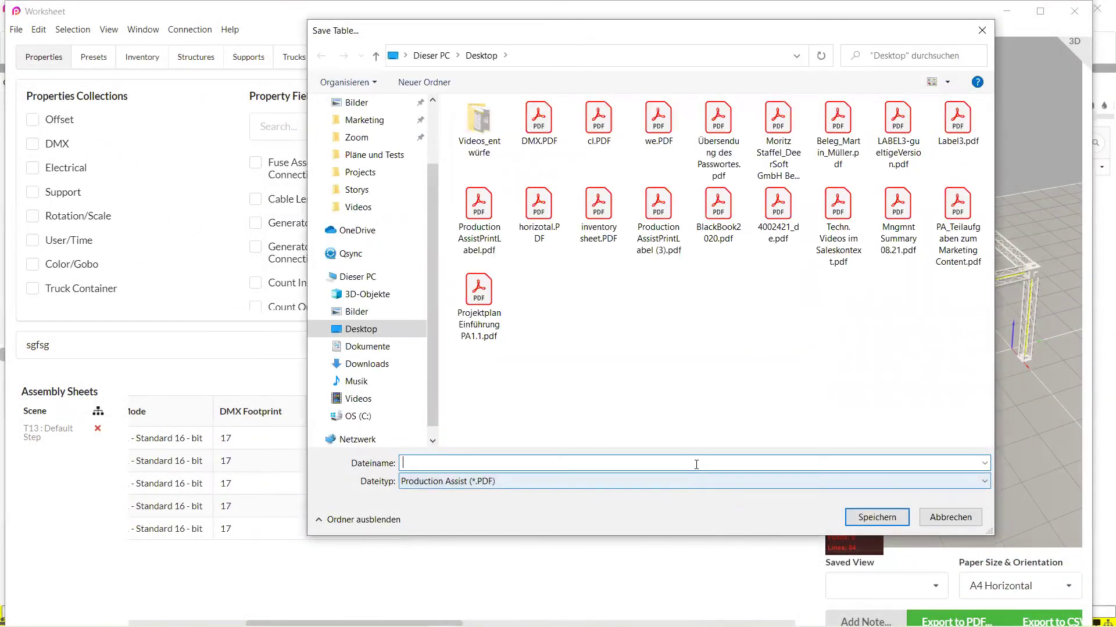
# Step: Export the table to the desktop as a PDF named DMX-V2
pyautogui.write('DMX-V2')
pyautogui.press('Return')
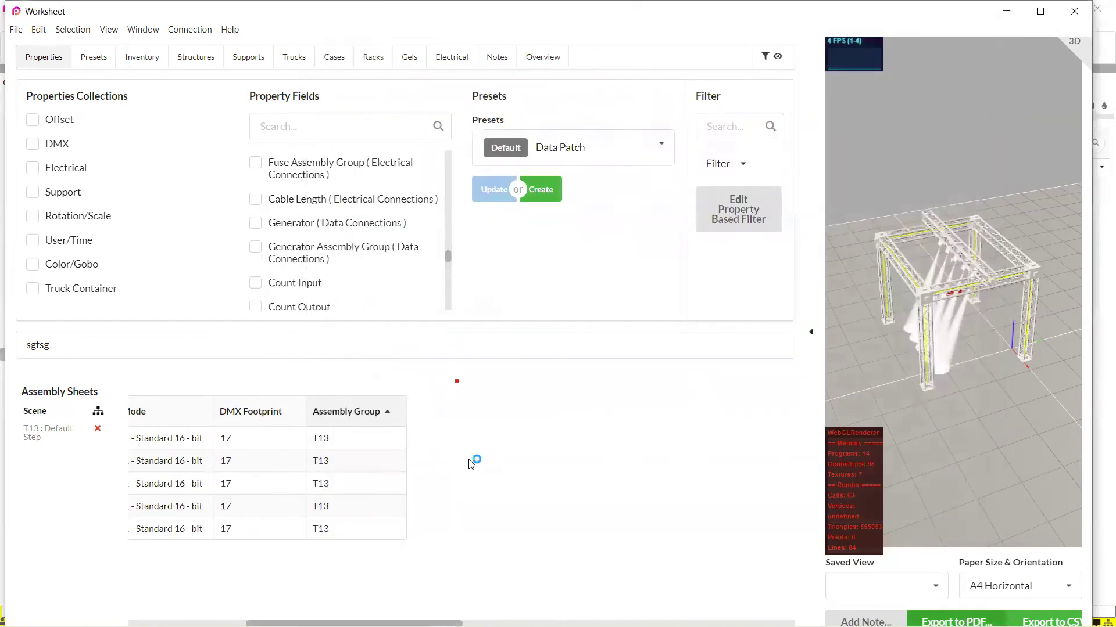